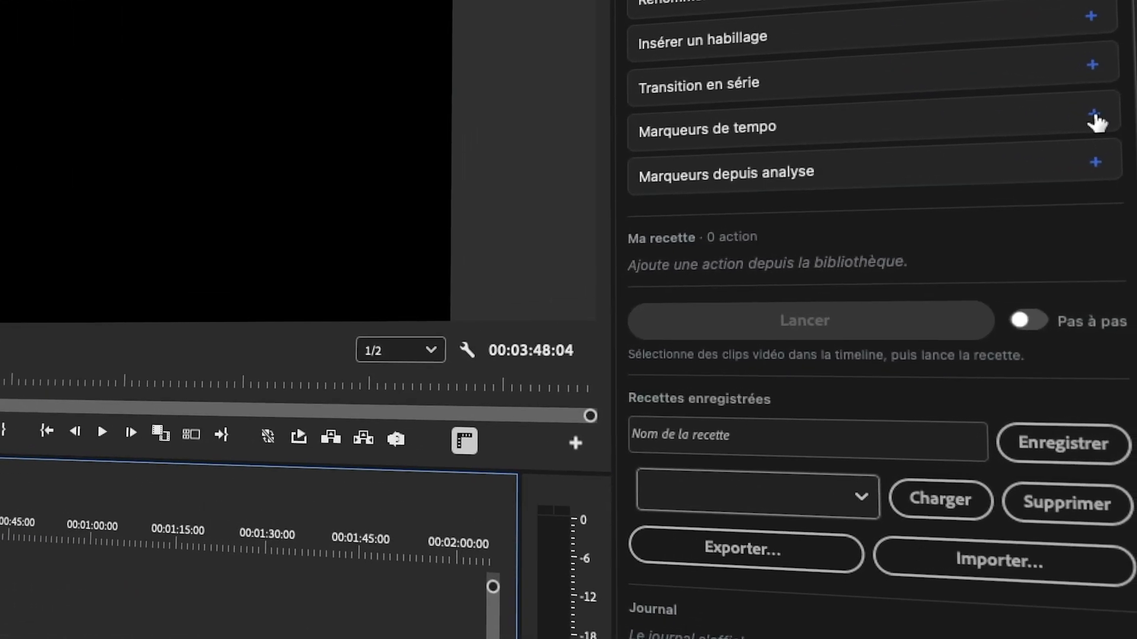
Add a Marqueurs de tempo action to the recipe and review its tempo and interval options.
{"action": "left_click", "coordinate": [1095, 117]}
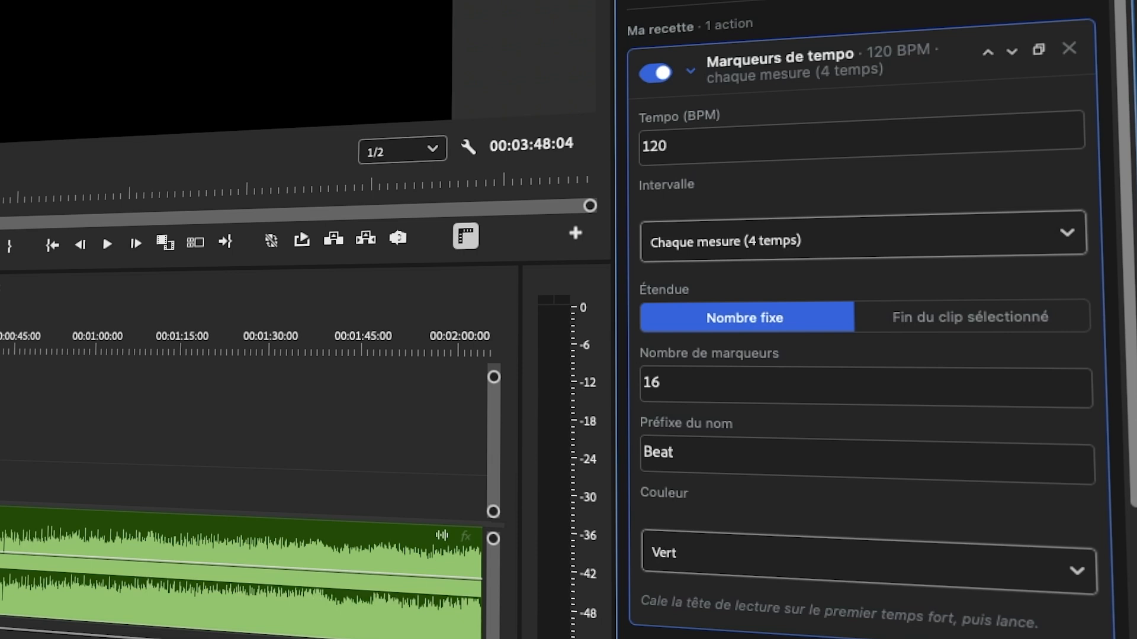
{"action": "left_click_drag", "start_coordinate": [675, 146], "coordinate": [645, 147]}
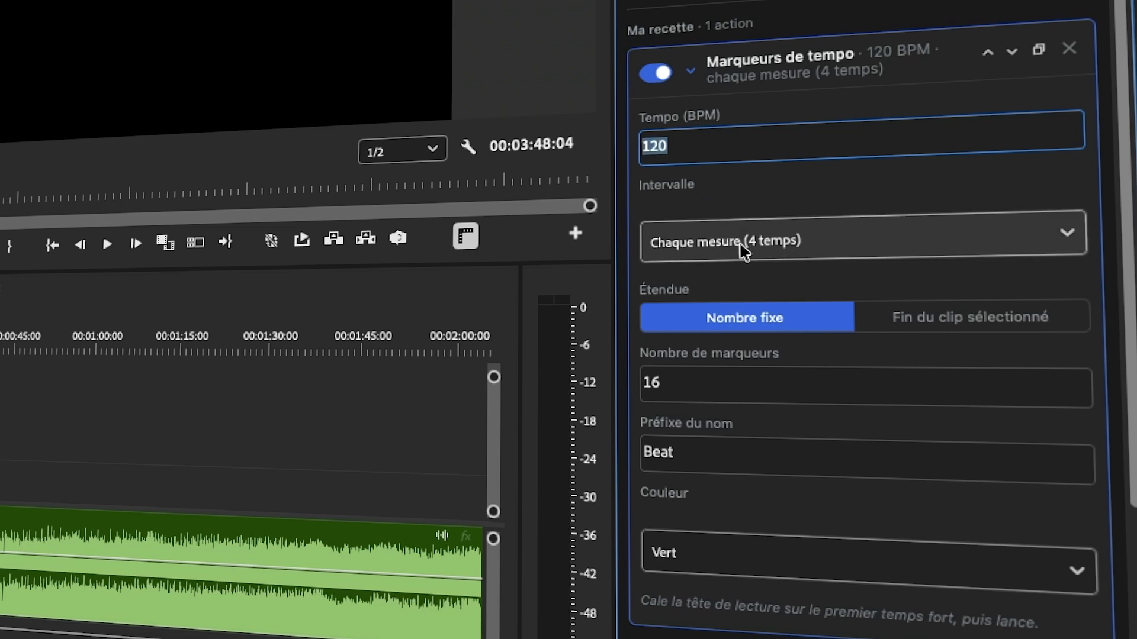
{"action": "left_click", "coordinate": [778, 240]}
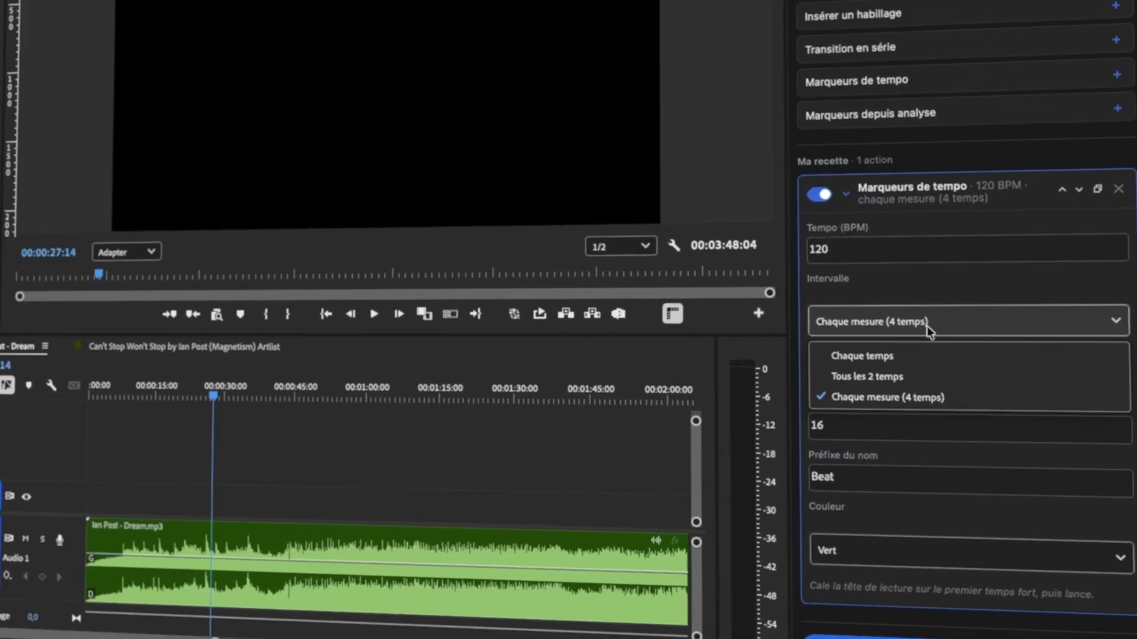
{"action": "left_click", "coordinate": [819, 355]}
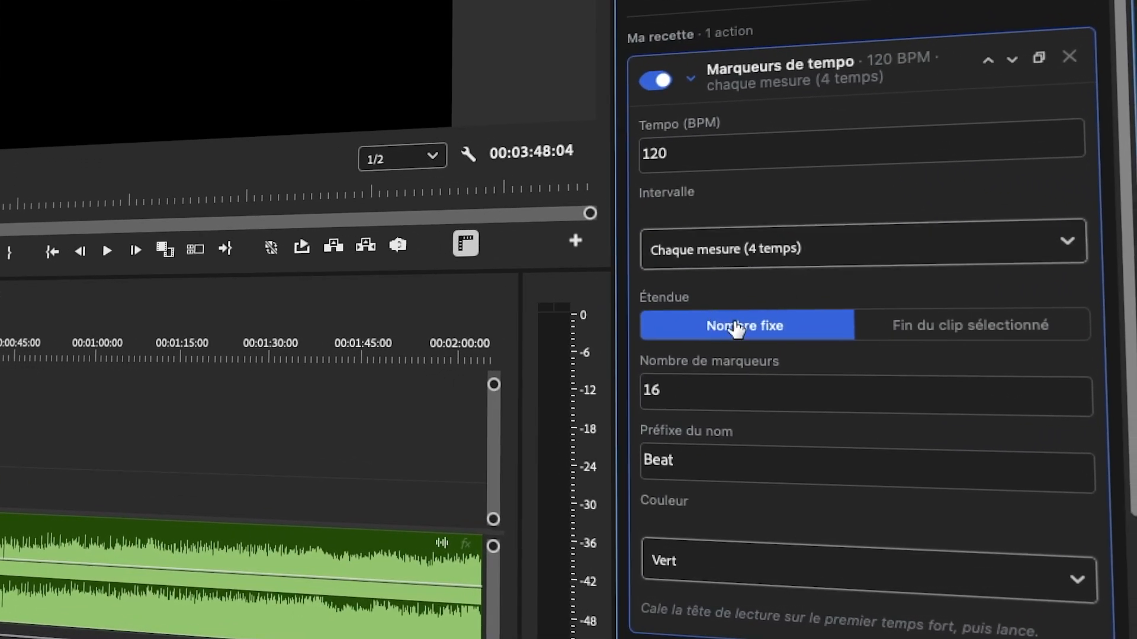
Set the marker colour of the Marqueurs de tempo action to Orange.
{"action": "left_click_drag", "start_coordinate": [669, 392], "coordinate": [635, 391]}
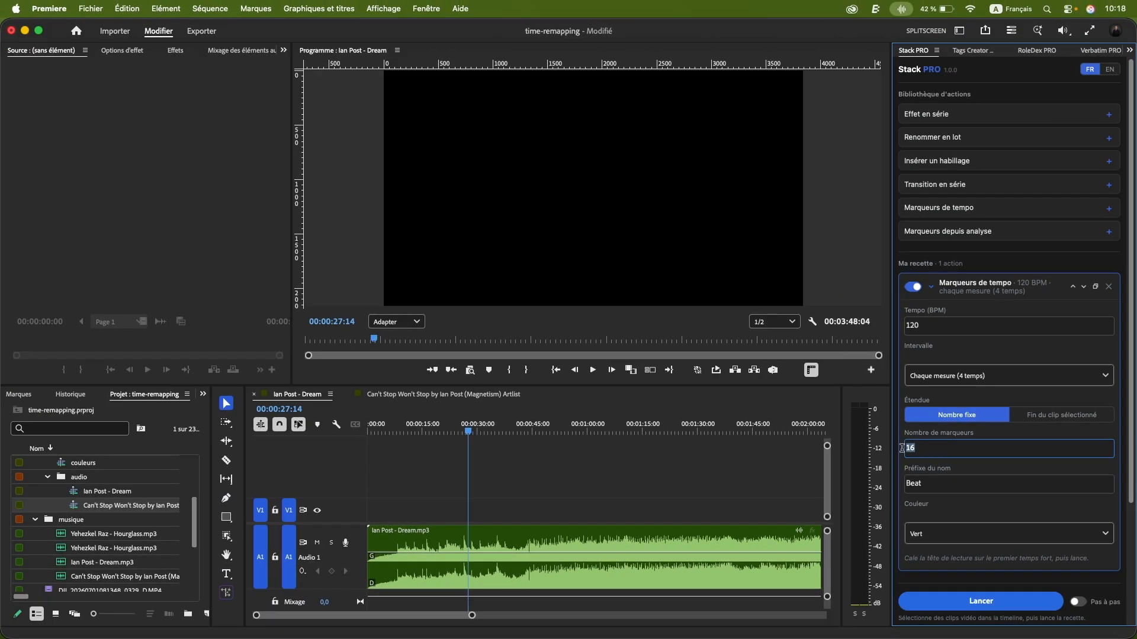
{"action": "left_click_drag", "start_coordinate": [931, 483], "coordinate": [904, 482]}
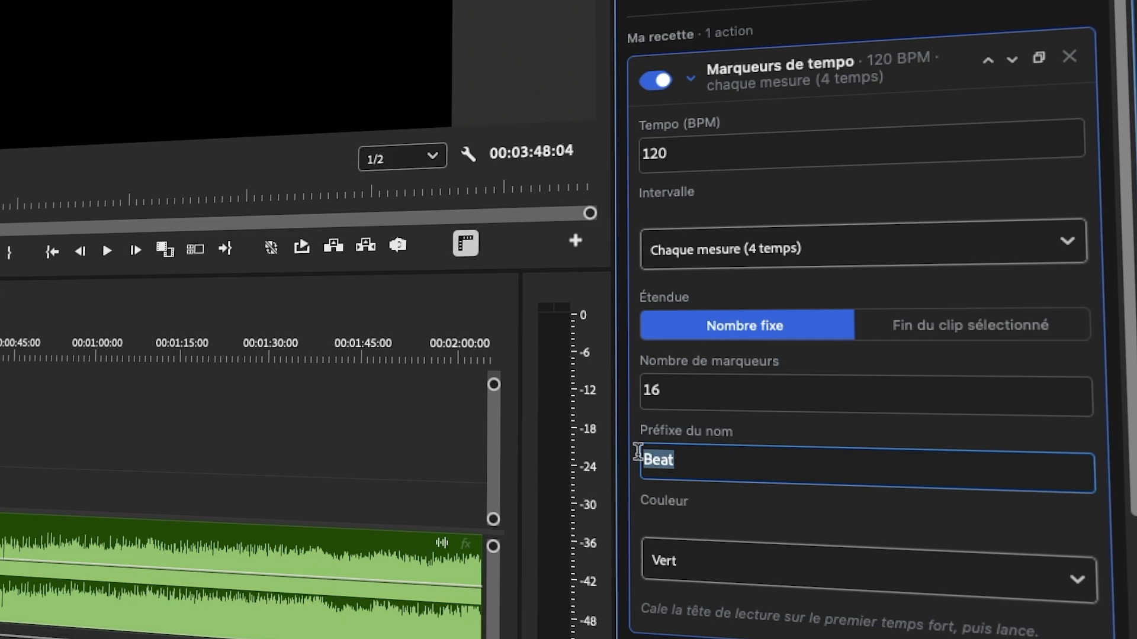
{"action": "left_click", "coordinate": [701, 564]}
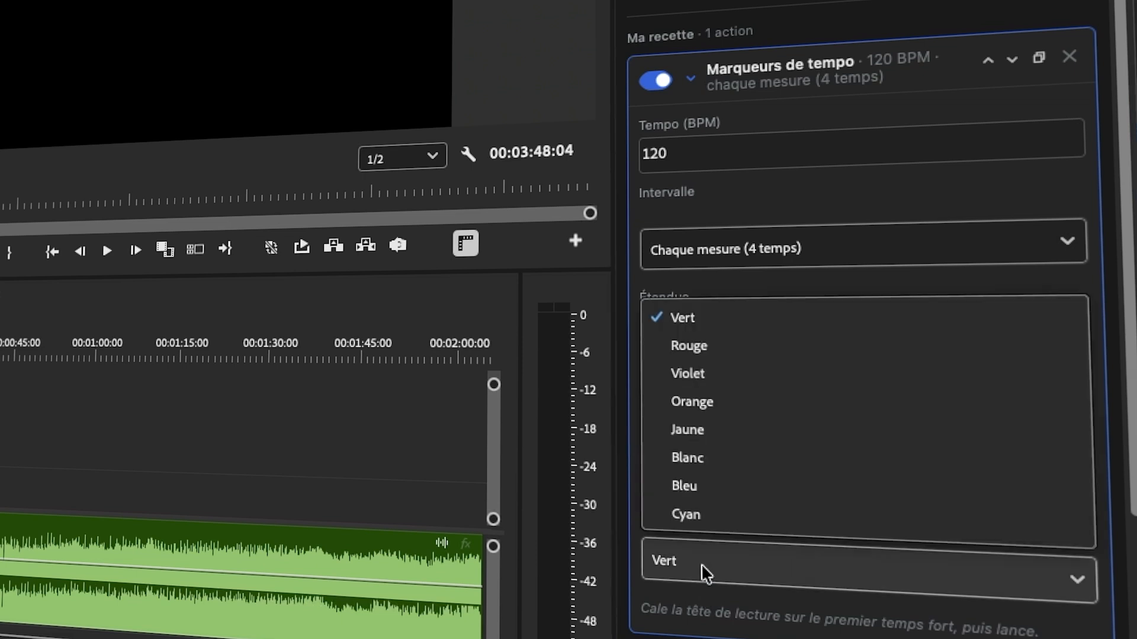
{"action": "left_click", "coordinate": [704, 400]}
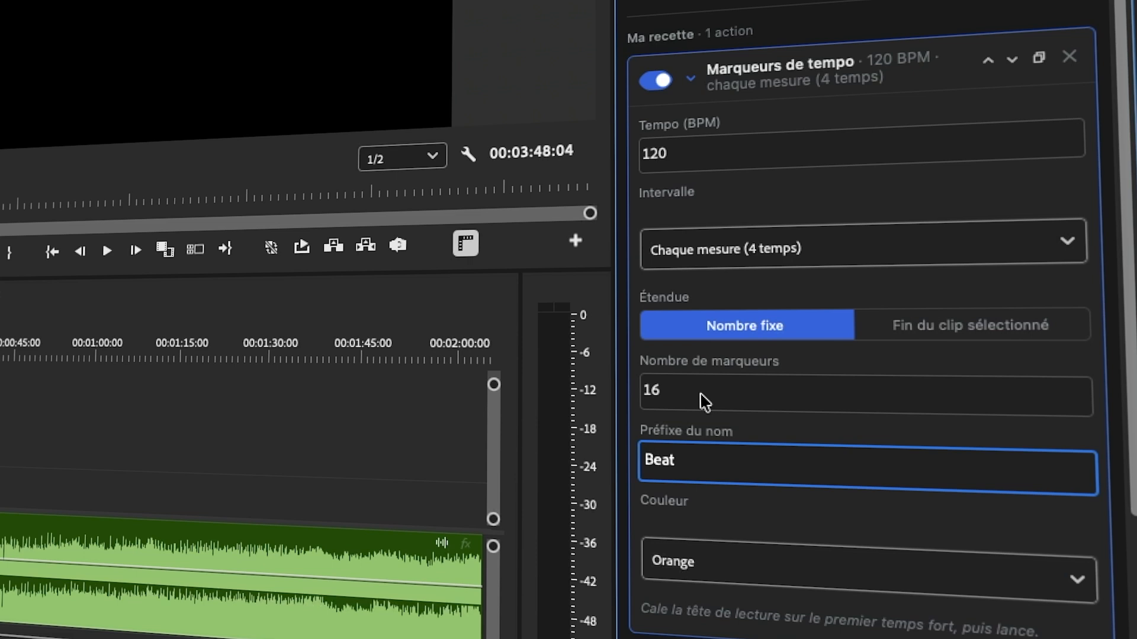
Set the number of markers to 20 and the name prefix to IanPost.
{"action": "double_click", "coordinate": [646, 391]}
{"action": "type", "text": "20"}
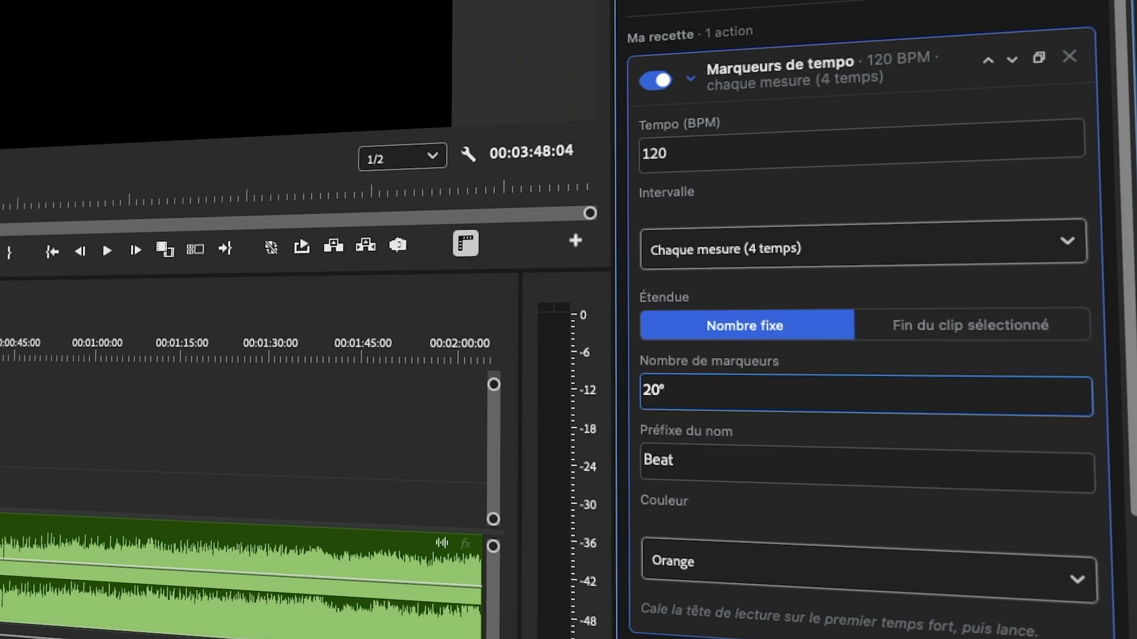
{"action": "left_click", "coordinate": [691, 463]}
{"action": "left_click_drag", "start_coordinate": [691, 462], "coordinate": [624, 459]}
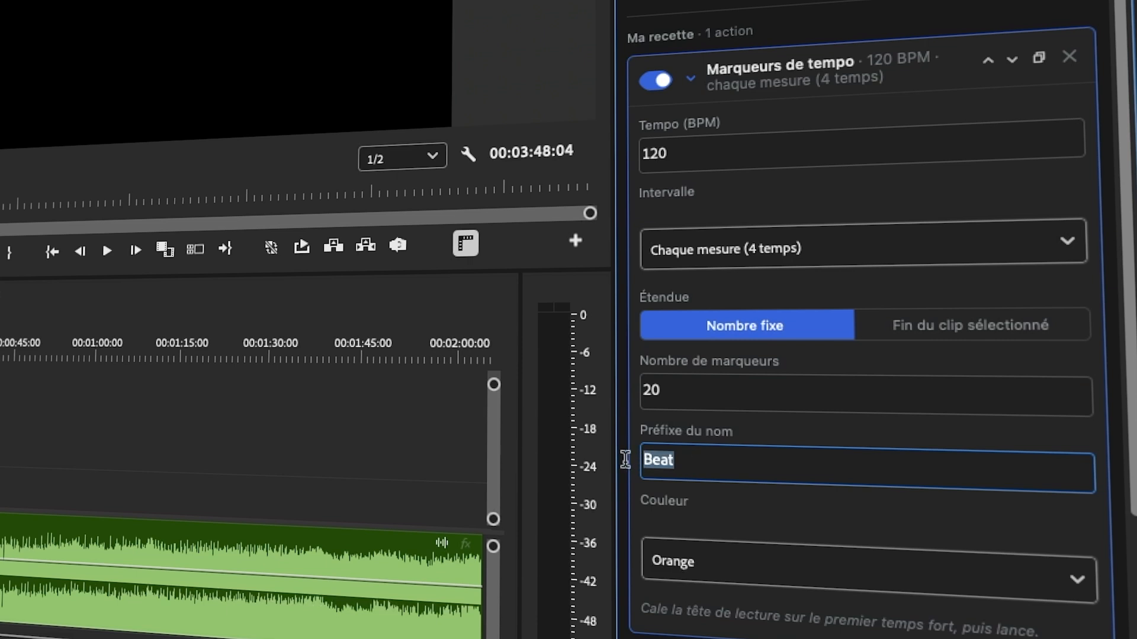
{"action": "type", "text": "lanPost"}
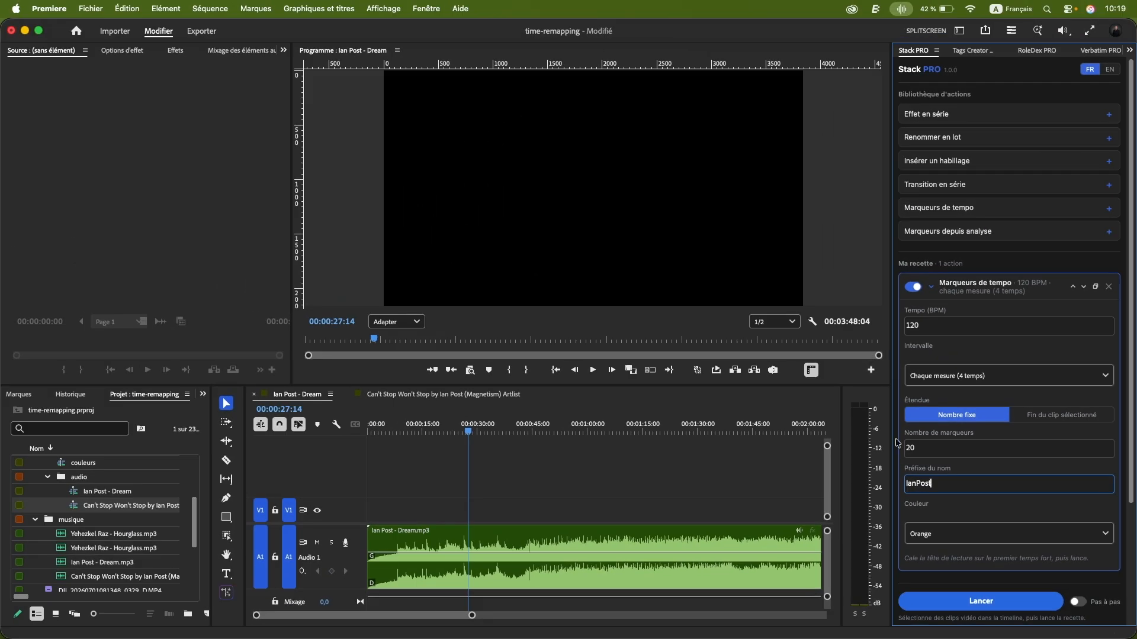
Set the tempo to 80 BPM and run the recipe to place the markers on the sequence.
{"action": "left_click_drag", "start_coordinate": [924, 325], "coordinate": [893, 323]}
{"action": "type", "text": "80"}
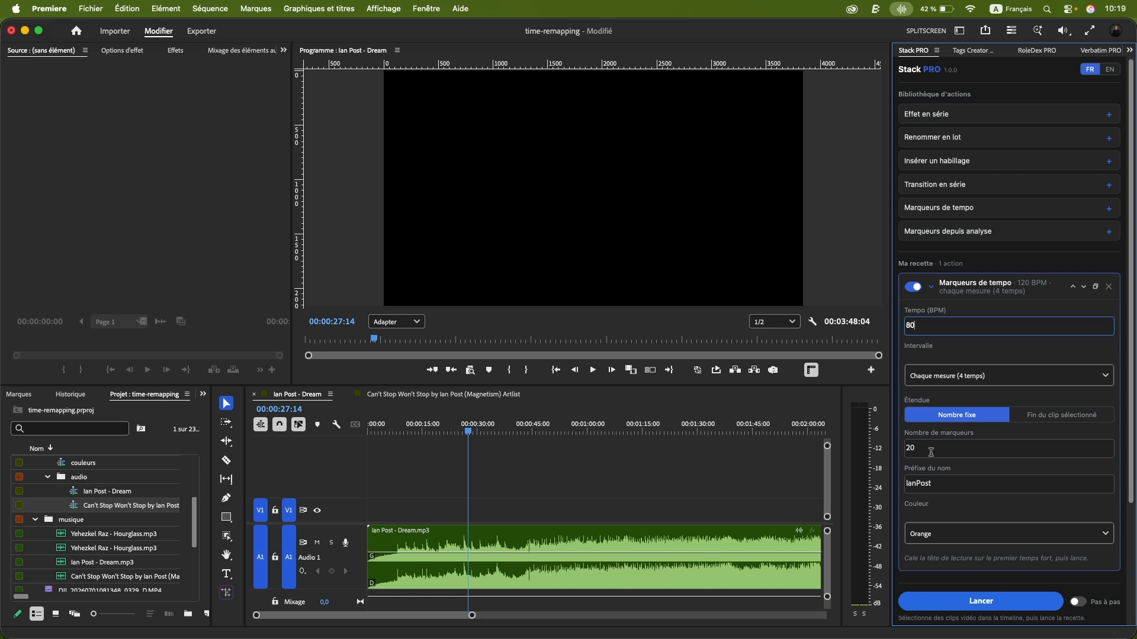
{"action": "left_click", "coordinate": [966, 602]}
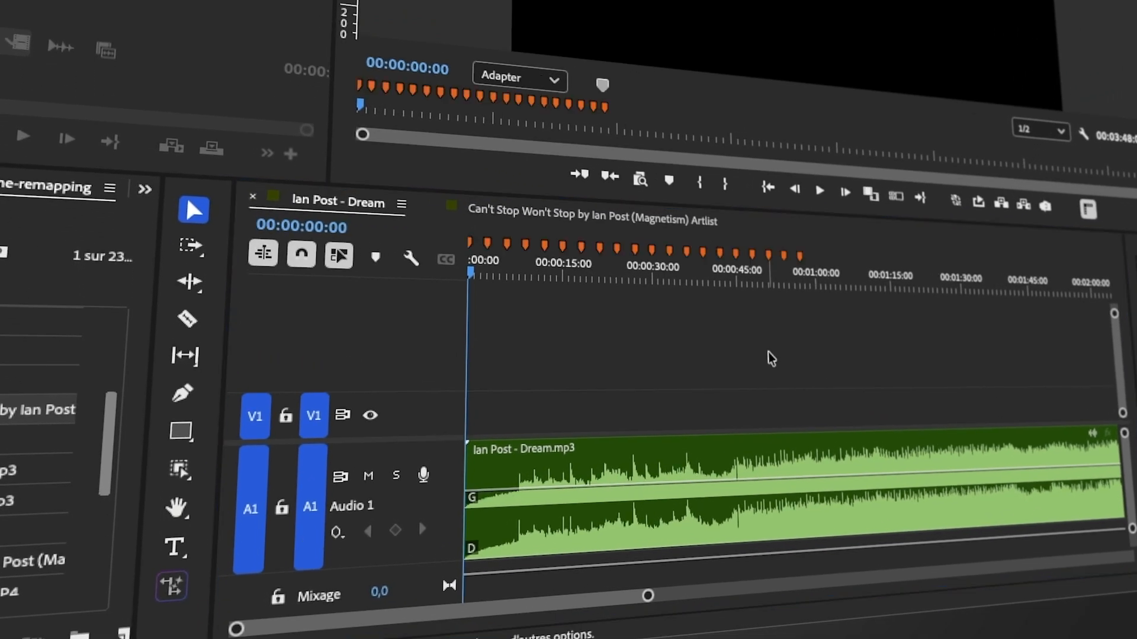
{"action": "mouse_move", "coordinate": [635, 254]}
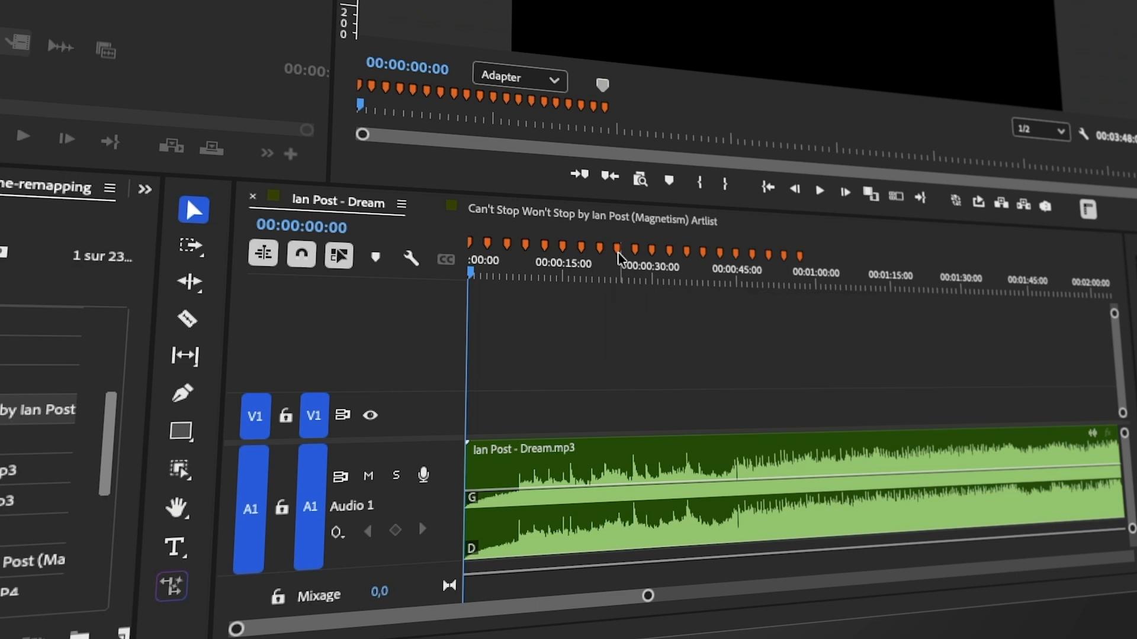
{"action": "mouse_move", "coordinate": [580, 255]}
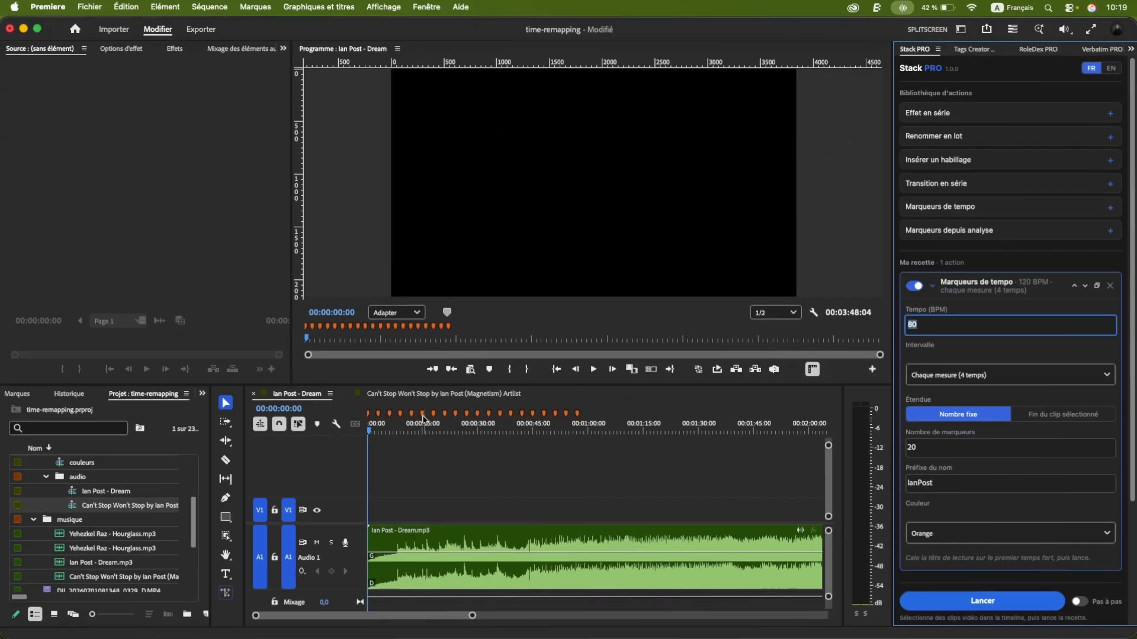
Undo the placement of the 80 BPM markers on the sequence.
{"action": "left_click", "coordinate": [444, 450]}
{"action": "key", "text": "super+z"}
{"action": "key", "text": "super+z"}
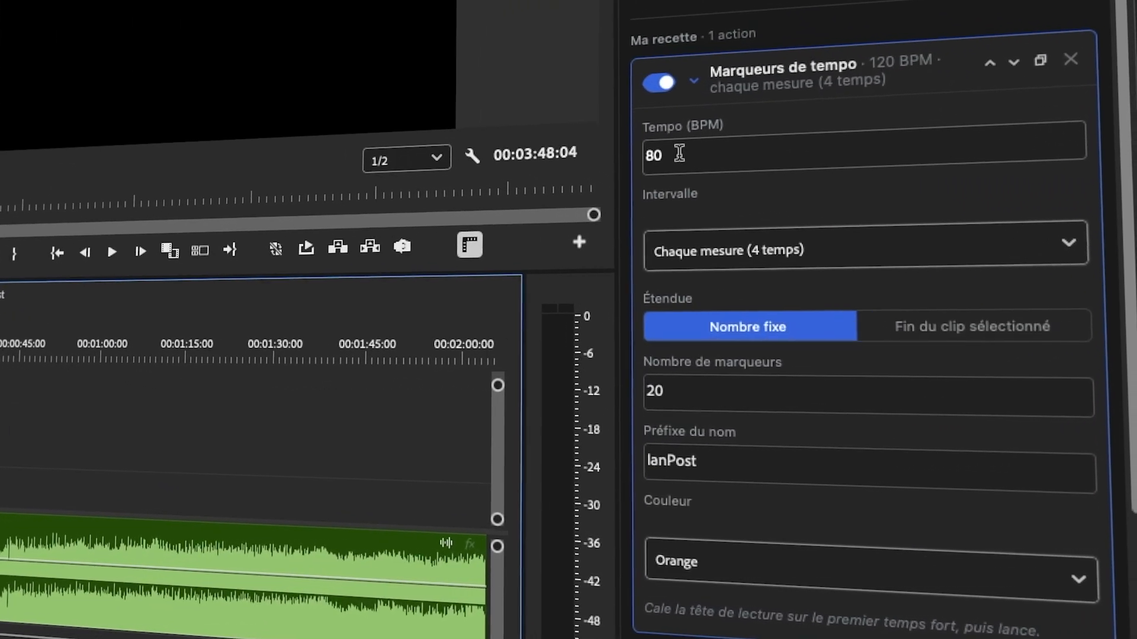
Set the tempo to 120 BPM and the number of markers to 40.
{"action": "left_click_drag", "start_coordinate": [921, 325], "coordinate": [901, 325]}
{"action": "type", "text": "120"}
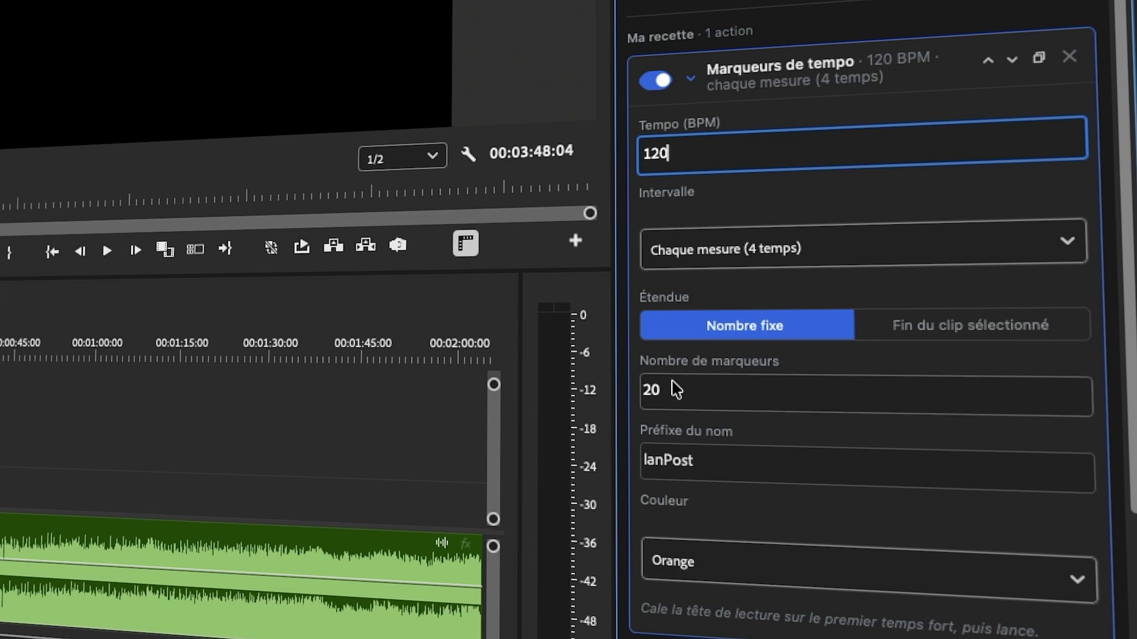
{"action": "left_click_drag", "start_coordinate": [673, 388], "coordinate": [643, 391]}
{"action": "type", "text": "40"}
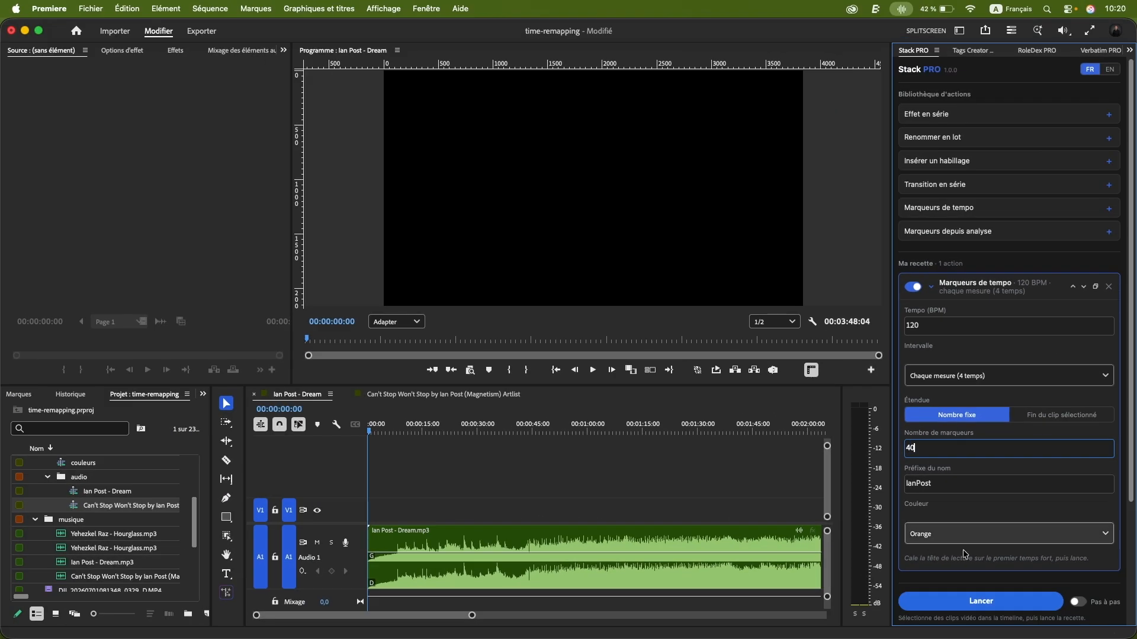
Run the recipe to place the 40 tempo markers, and undo their placement.
{"action": "left_click", "coordinate": [978, 601]}
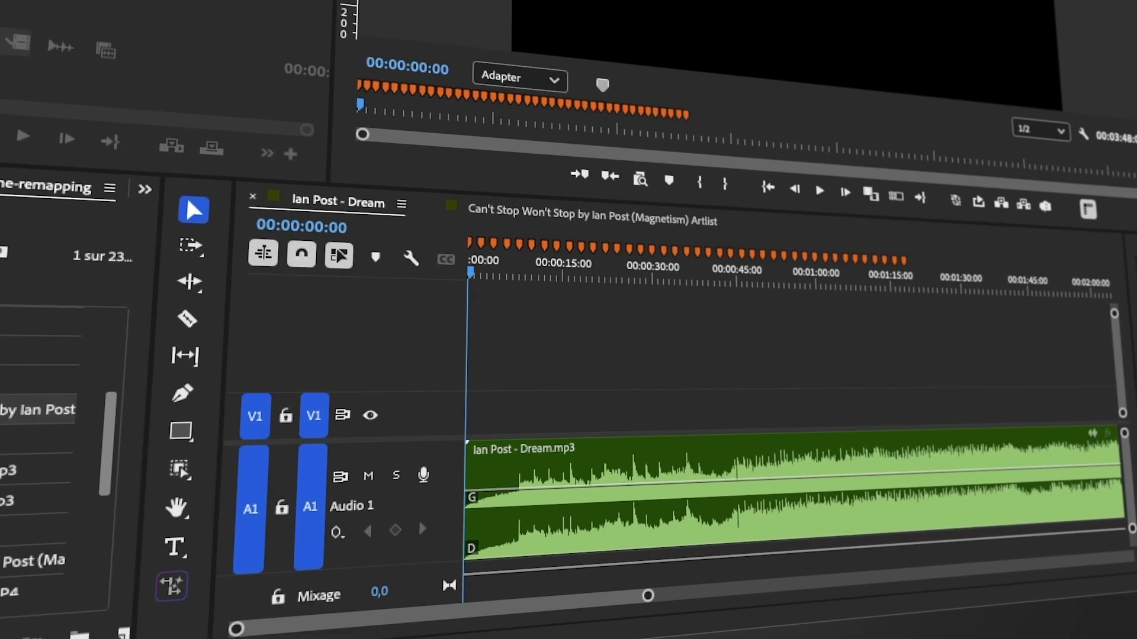
{"action": "key", "text": "super+z"}
{"action": "key", "text": "super+z"}
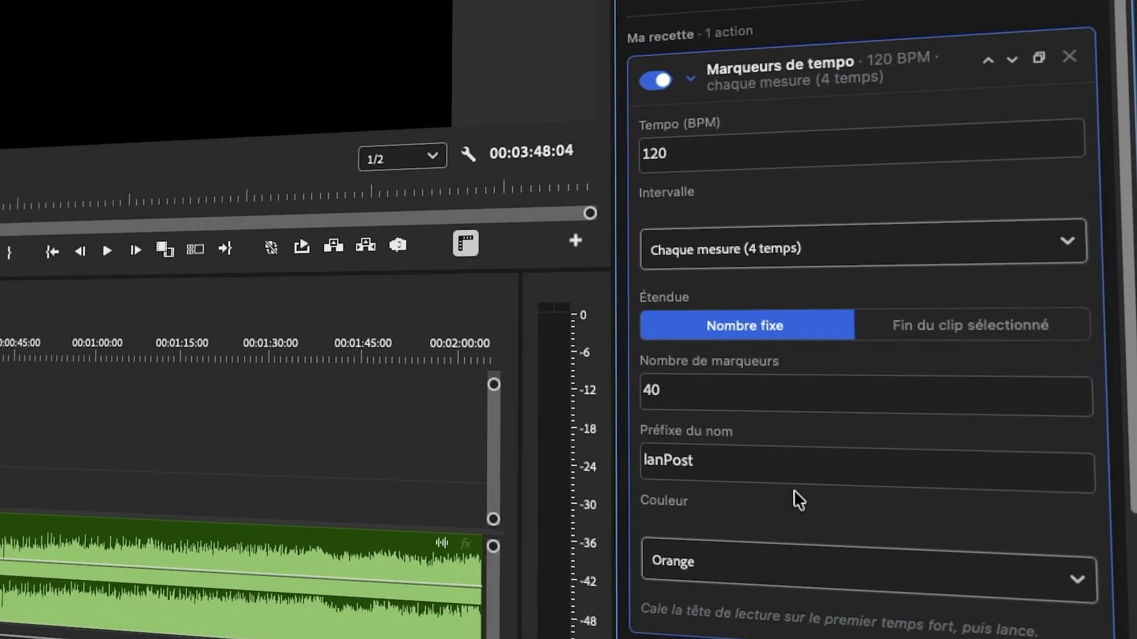
Place tempo markers on the Ian Post - Dream.mp3 clip with the extent Fin du clip sélectionné, and remove the action from the recipe.
{"action": "left_click", "coordinate": [931, 335]}
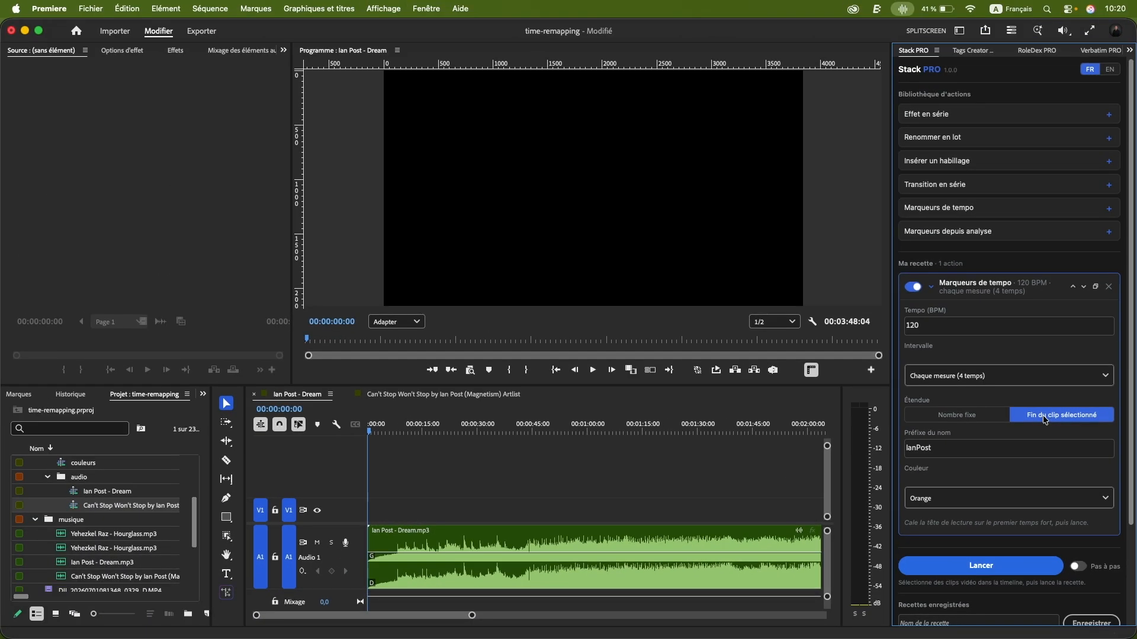
{"action": "left_click", "coordinate": [509, 536]}
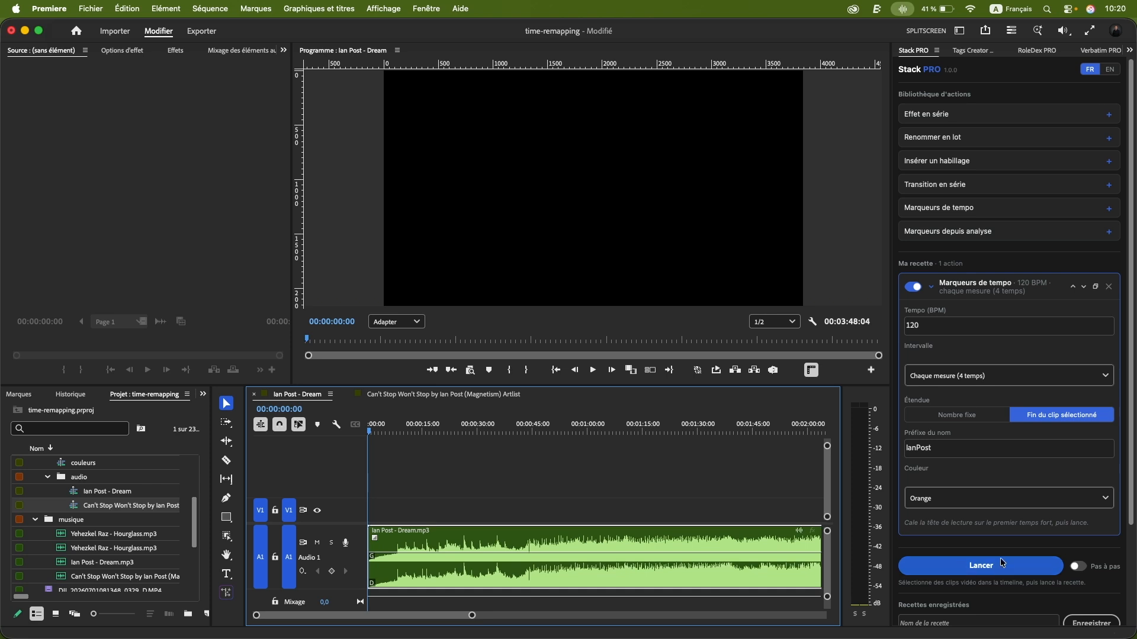
{"action": "left_click", "coordinate": [979, 566]}
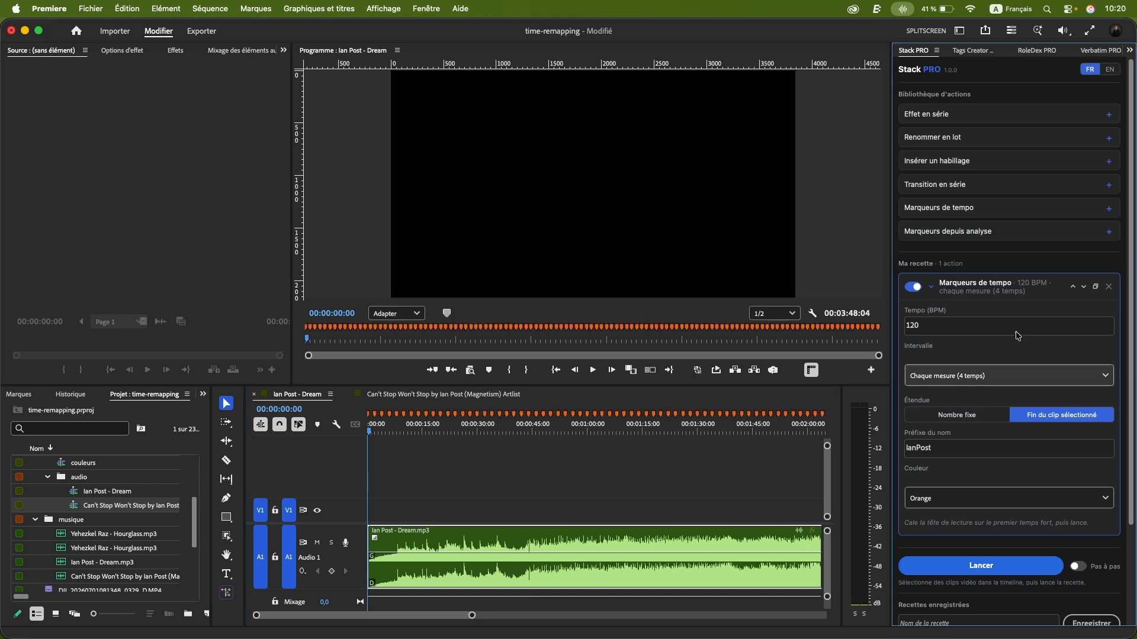
{"action": "left_click", "coordinate": [1110, 288]}
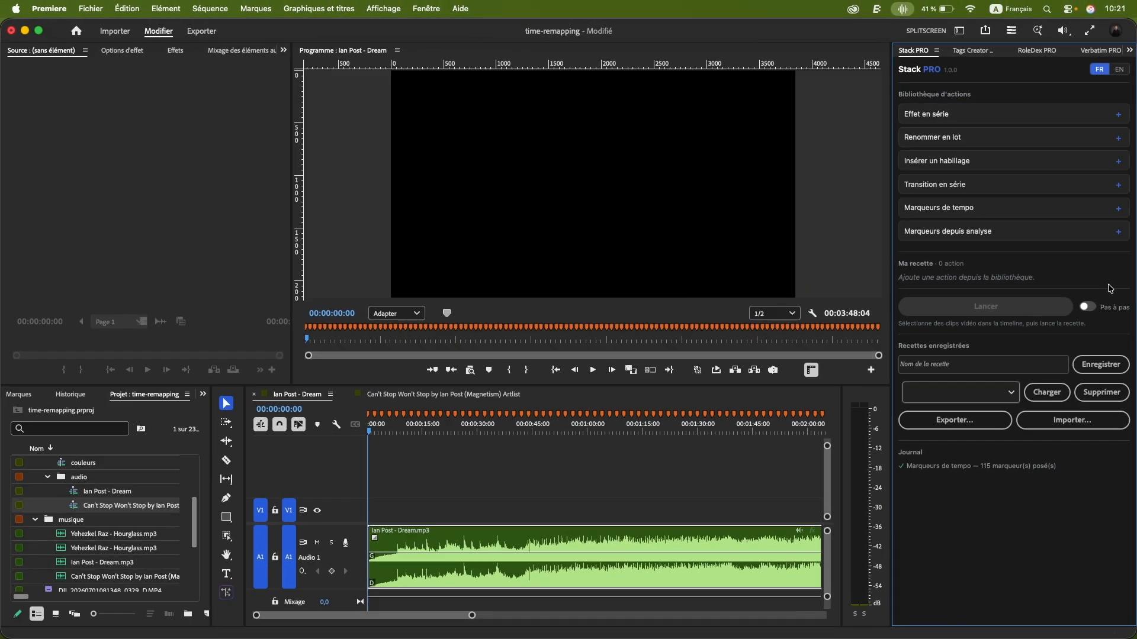
Switch to Chrome and look through the README of the CPJKU/beat_this GitHub repository.
{"action": "key", "text": "super+Tab"}
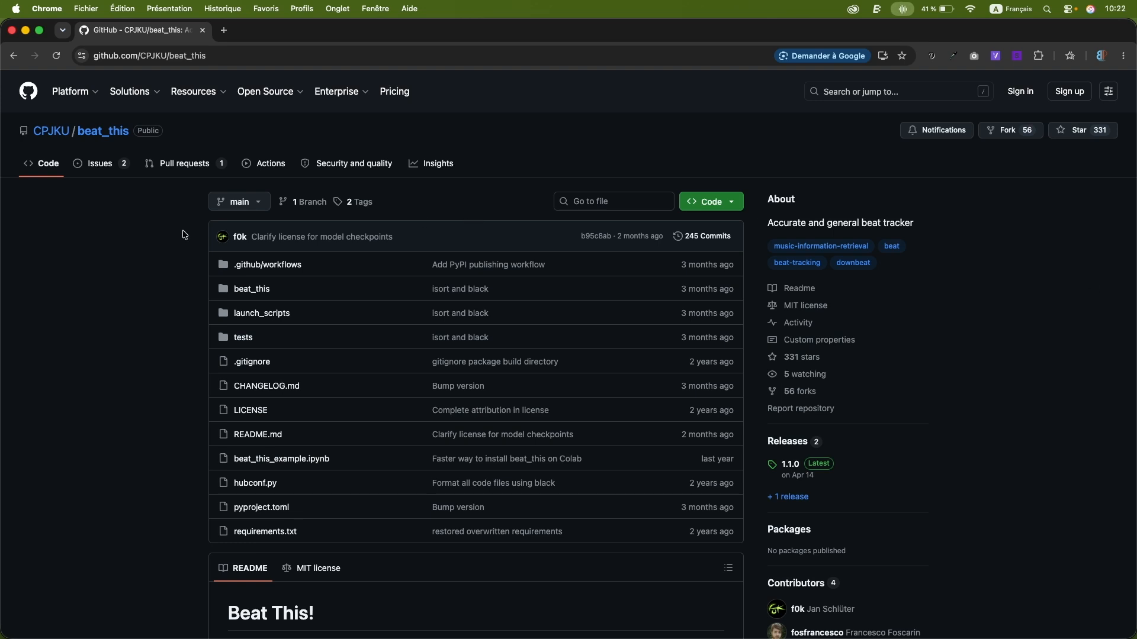
{"action": "scroll", "coordinate": [185, 235], "scroll_direction": "down", "scroll_amount": 10}
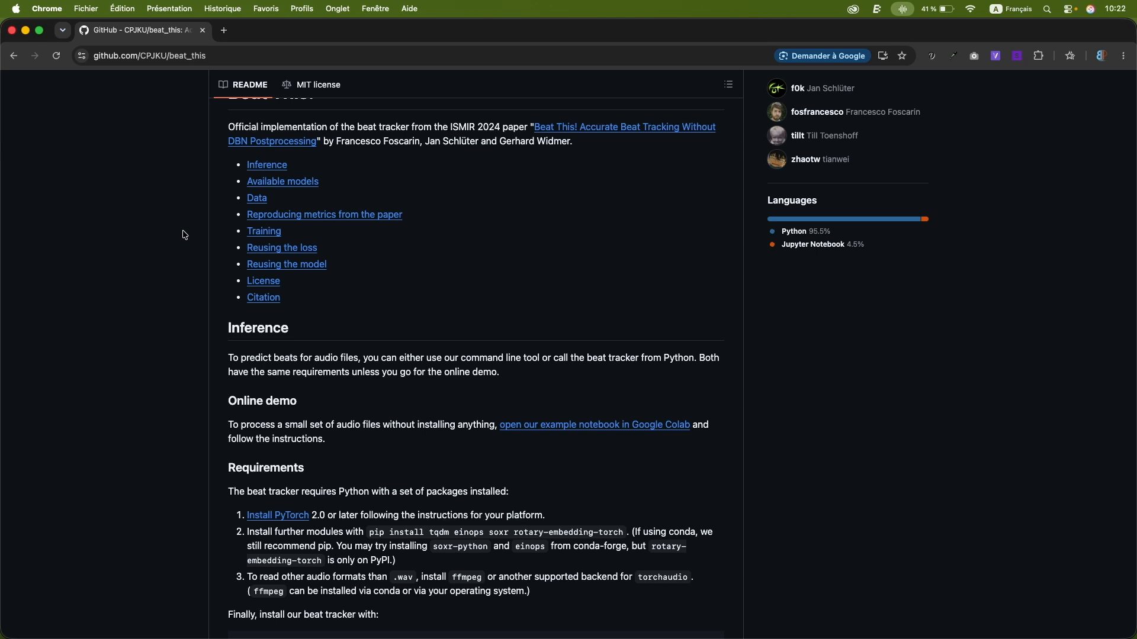
{"action": "scroll", "coordinate": [185, 235], "scroll_direction": "up", "scroll_amount": 10}
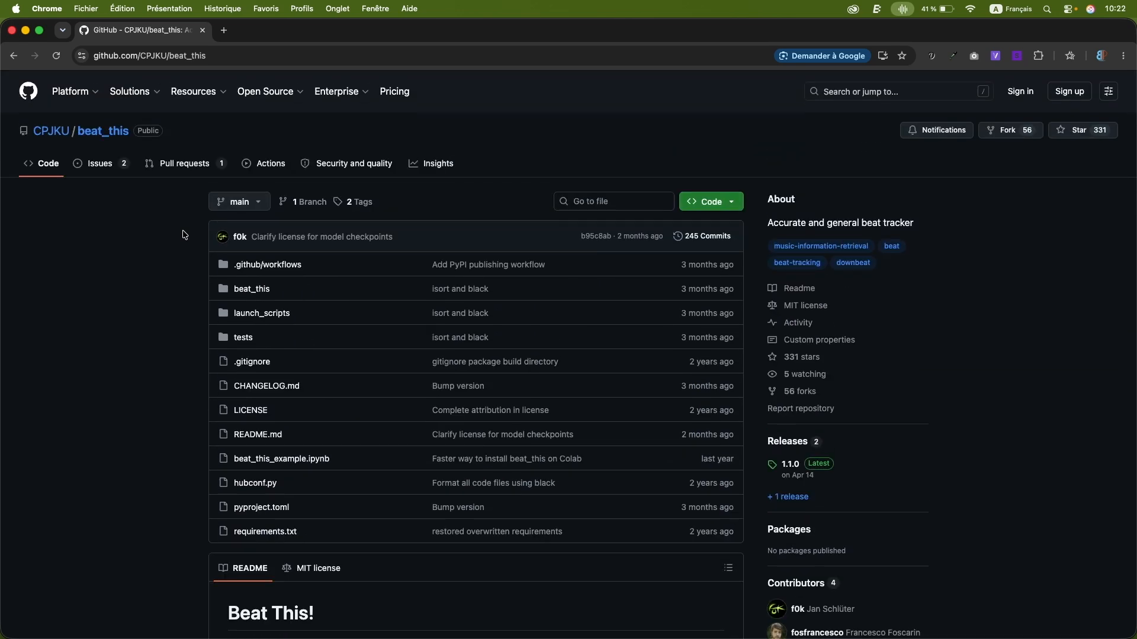
Switch to Finder and run analyser-musique.command on the Can't Stop Won't Stop by Ian Post (Magnetism) Artlist.m4a file.
{"action": "key", "text": "super+Tab"}
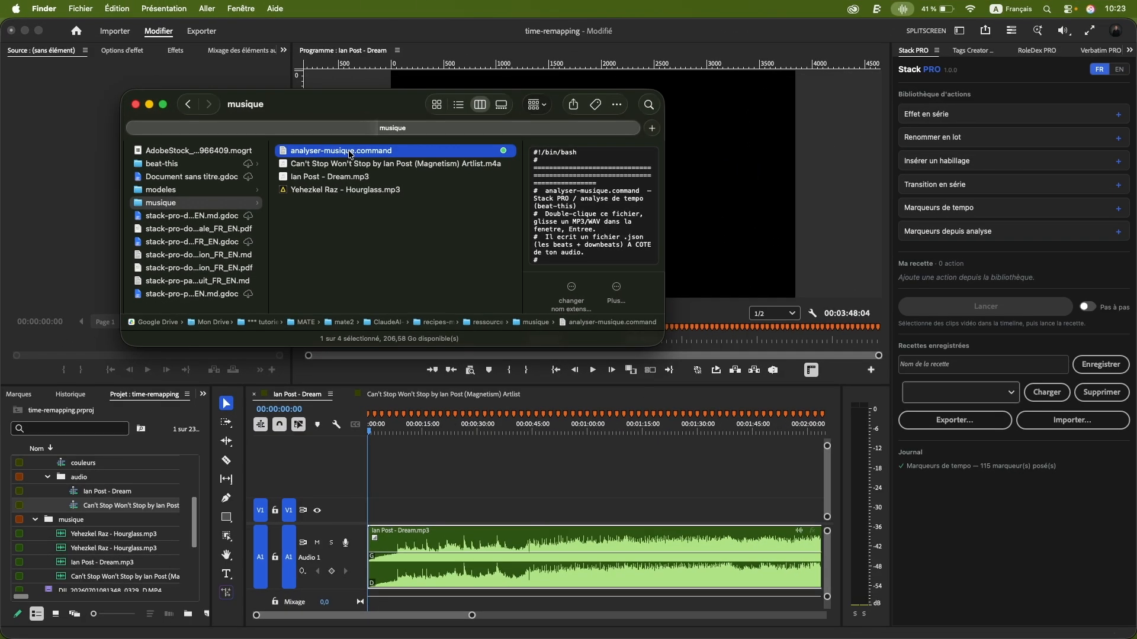
{"action": "double_click", "coordinate": [351, 155]}
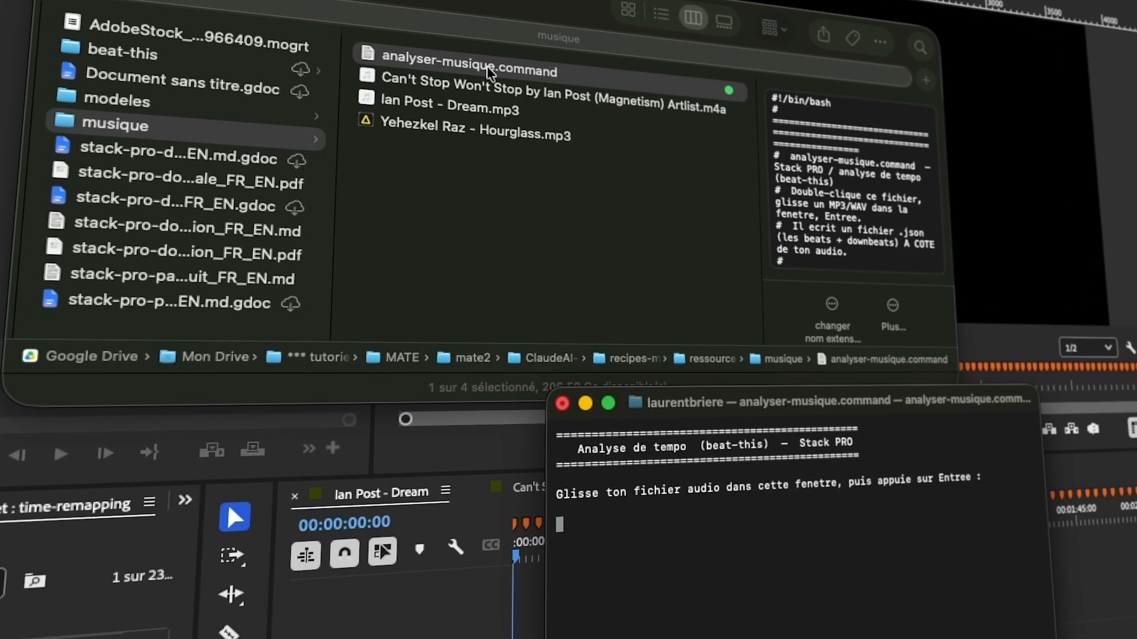
{"action": "left_click_drag", "start_coordinate": [375, 82], "coordinate": [691, 562]}
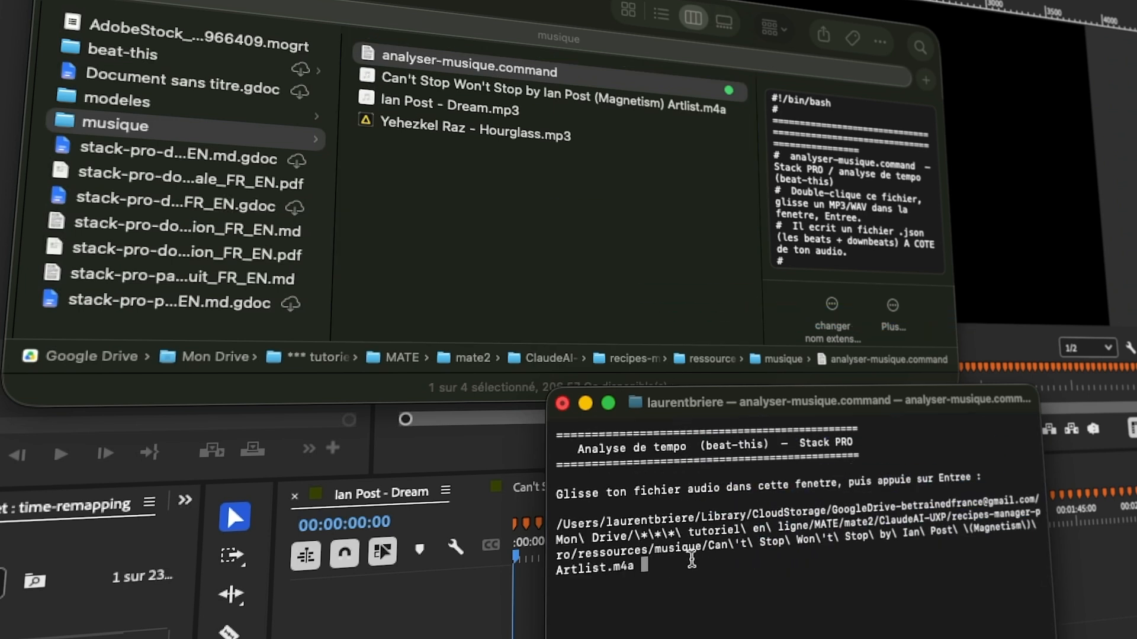
{"action": "key", "text": "Return"}
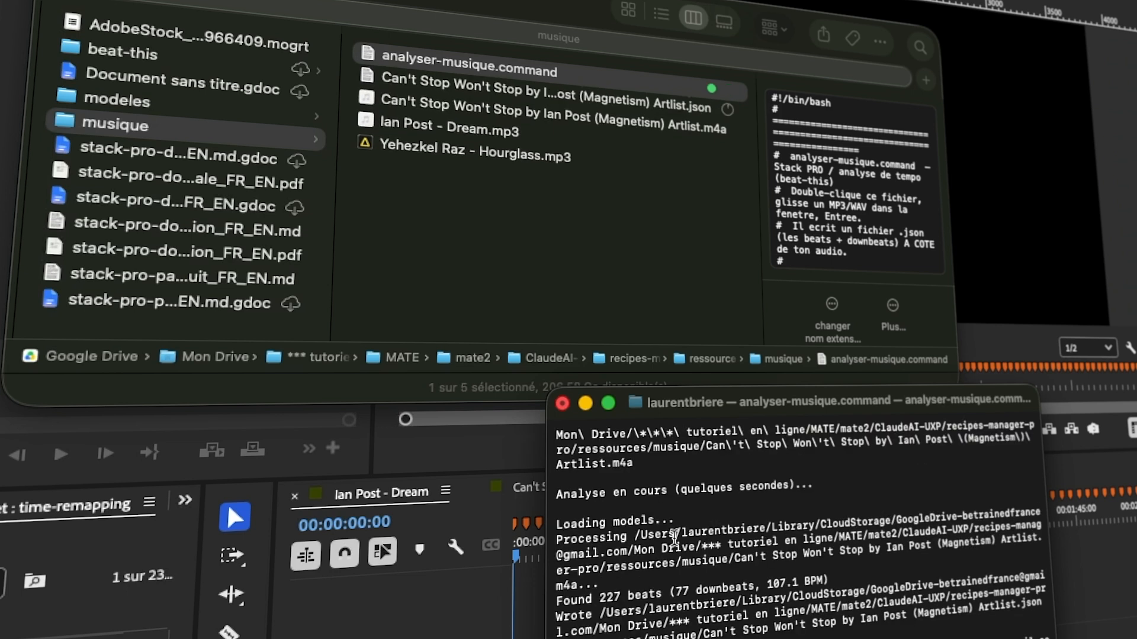
Preview the analysis .json file for Can't Stop Won't Stop in the musique folder.
{"action": "left_click", "coordinate": [602, 116]}
{"action": "left_click", "coordinate": [601, 119]}
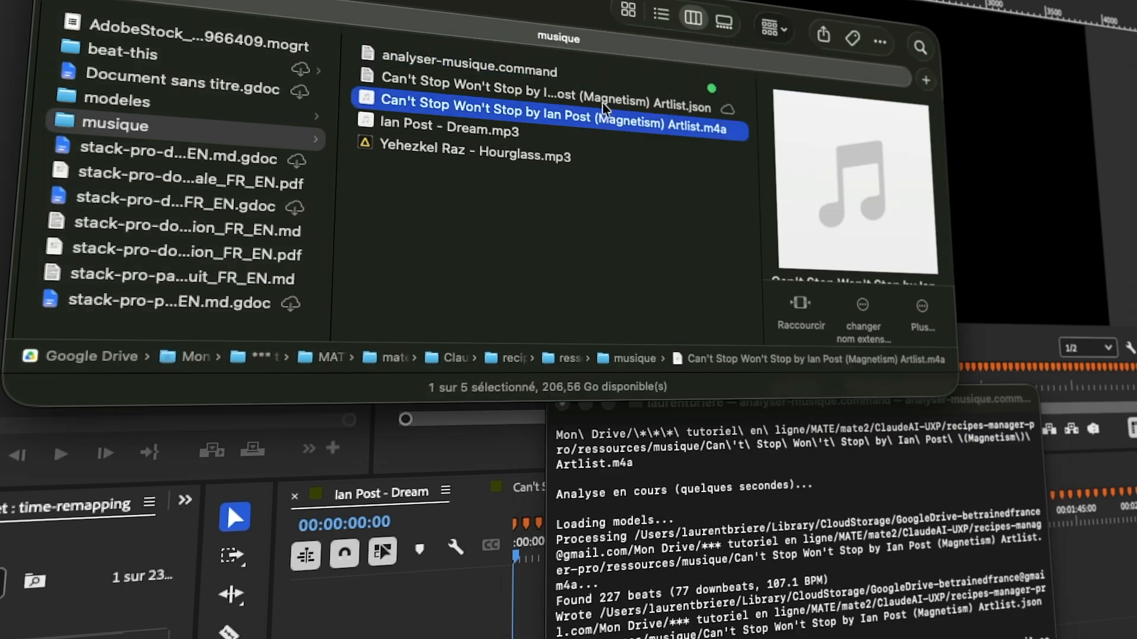
{"action": "left_click", "coordinate": [604, 107]}
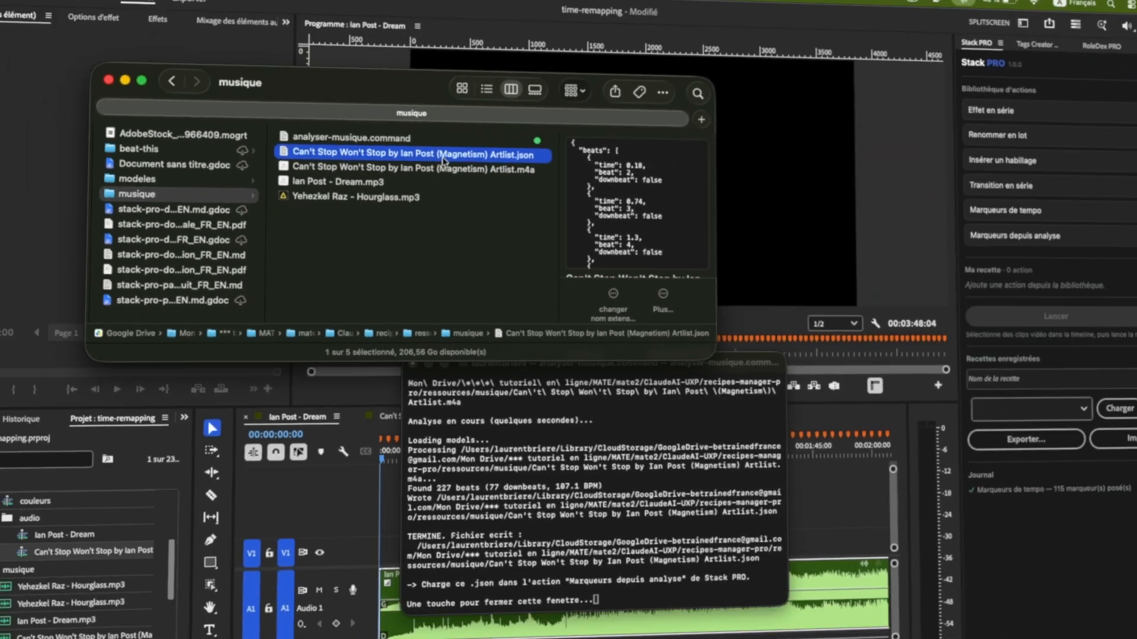
Return to Premiere, open the Can't Stop Won't Stop sequence and add a Marqueurs depuis analyse action to the recipe.
{"action": "left_click", "coordinate": [537, 448]}
{"action": "left_click", "coordinate": [420, 395]}
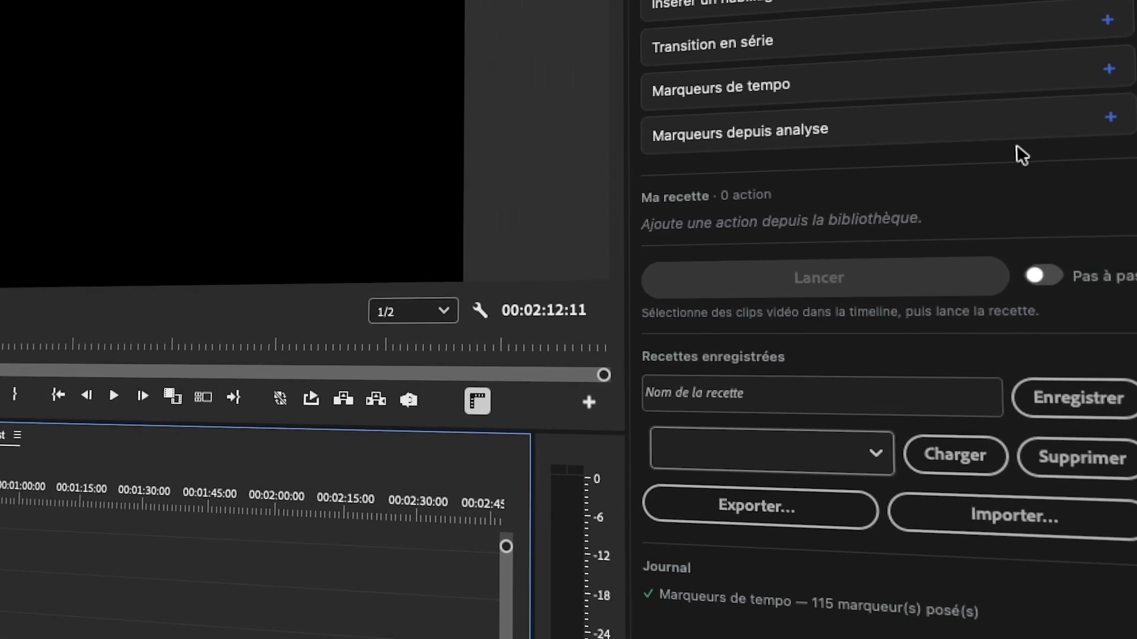
{"action": "left_click", "coordinate": [1110, 118]}
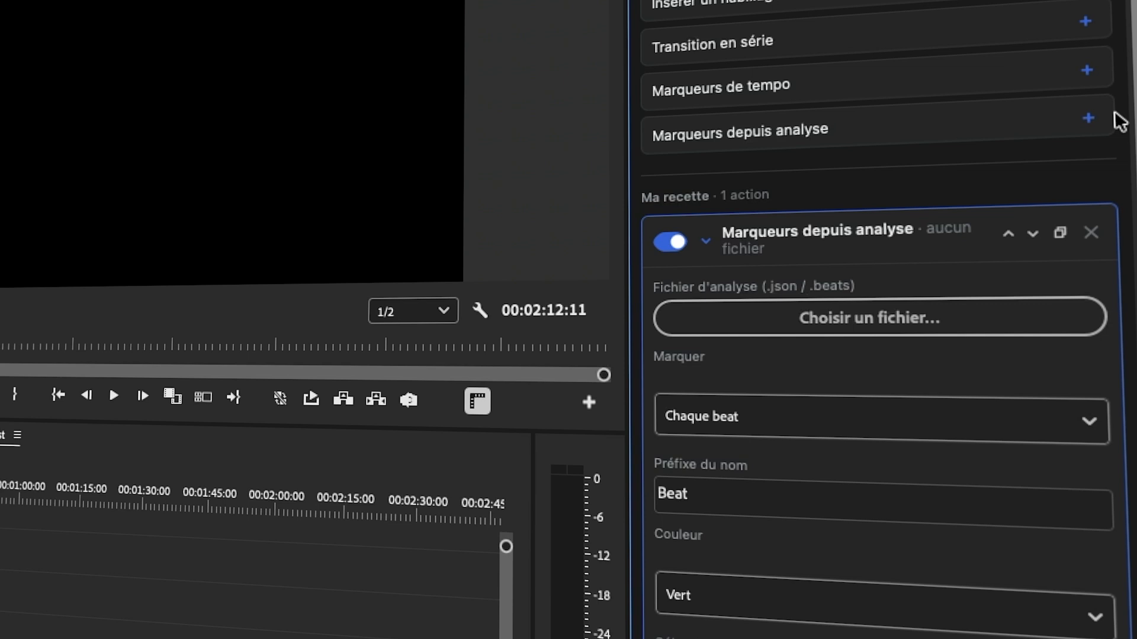
Load Can't Stop Won't Stop by Ian Post (Magnetism) Artlist.json as the analysis file for the marker action.
{"action": "left_click", "coordinate": [880, 317]}
{"action": "left_click", "coordinate": [303, 86]}
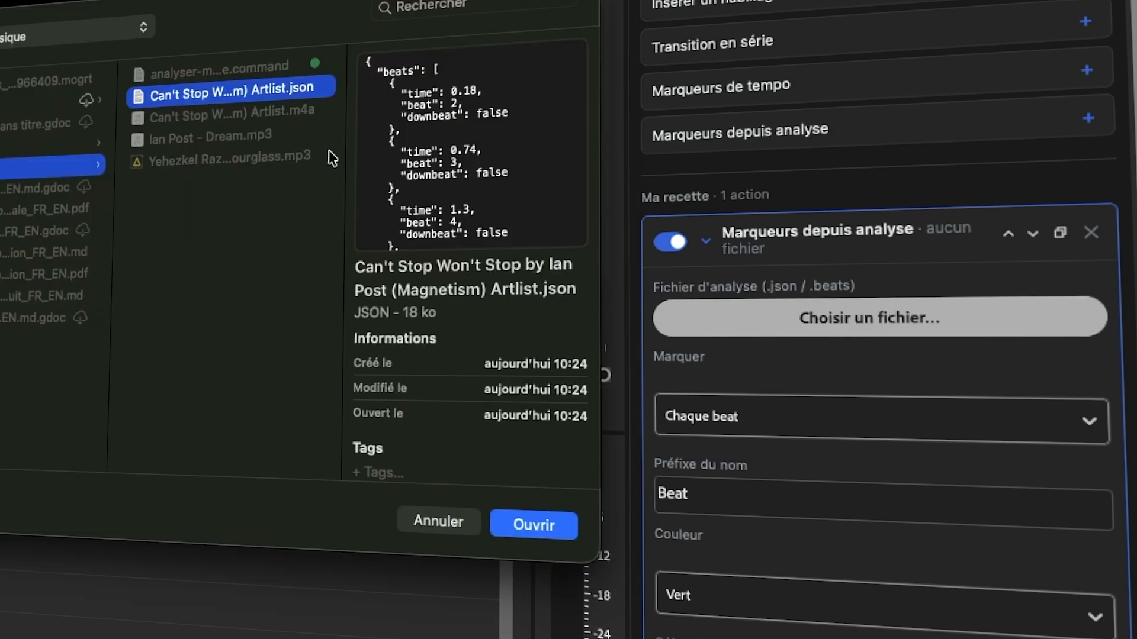
{"action": "left_click", "coordinate": [540, 532]}
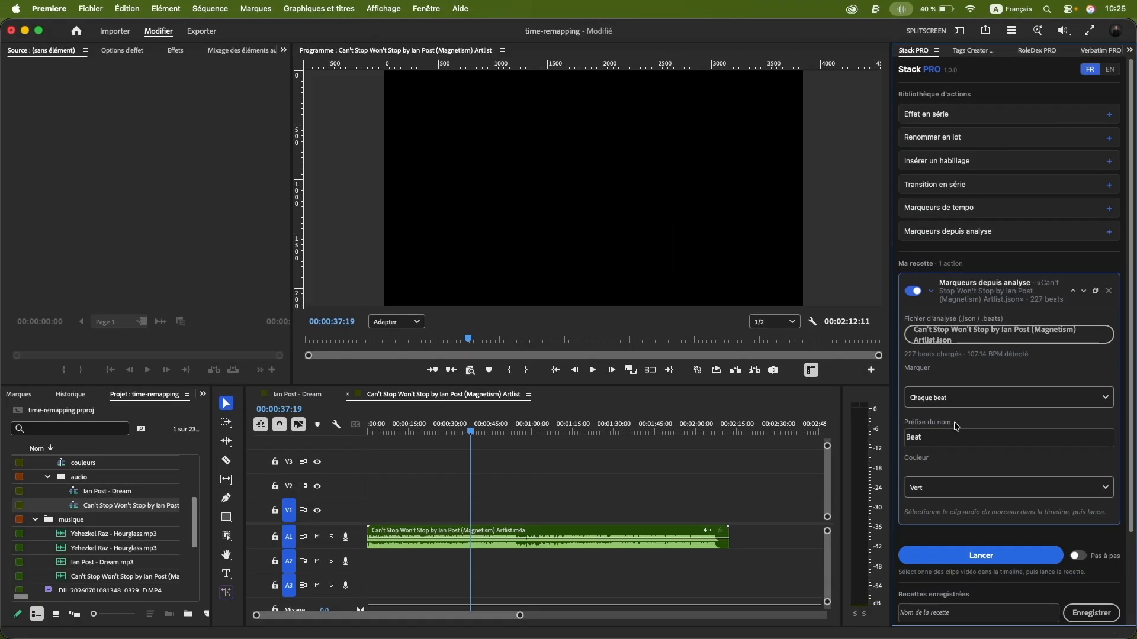
Set the marker colour to Rouge and mark Downbeats seuls, keeping the name prefix Beat.
{"action": "left_click_drag", "start_coordinate": [934, 439], "coordinate": [902, 437]}
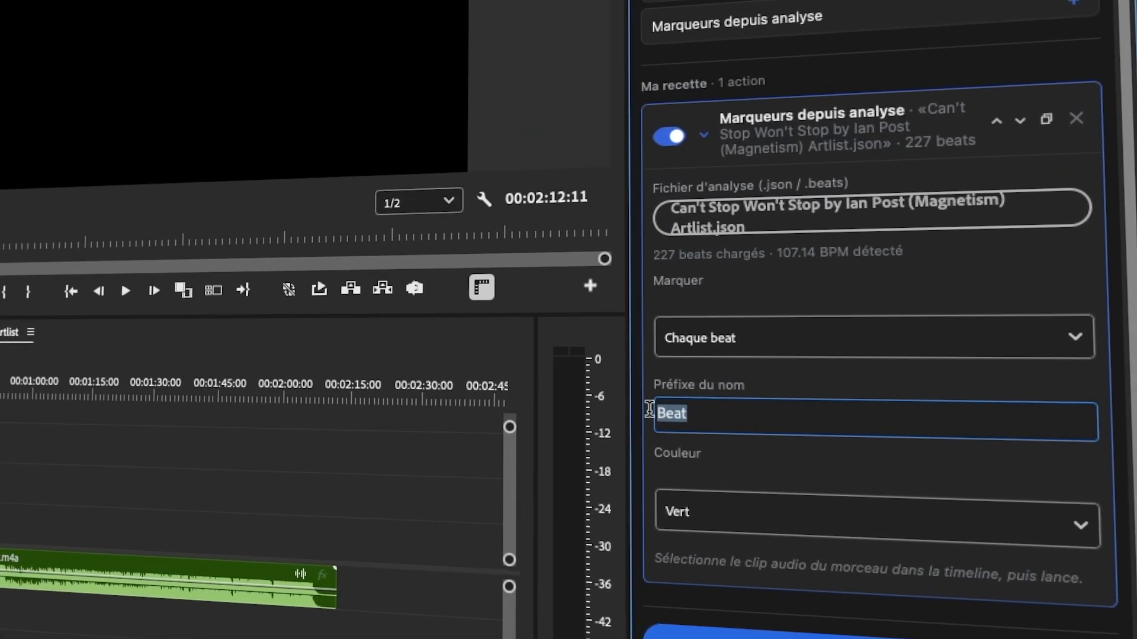
{"action": "left_click", "coordinate": [694, 507]}
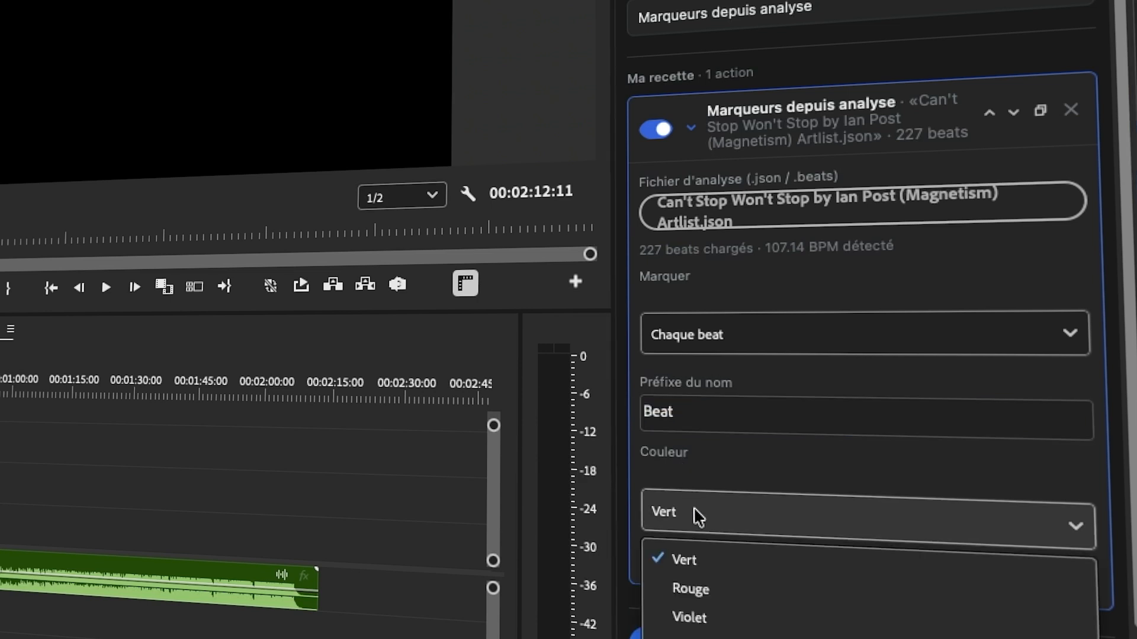
{"action": "left_click", "coordinate": [694, 588]}
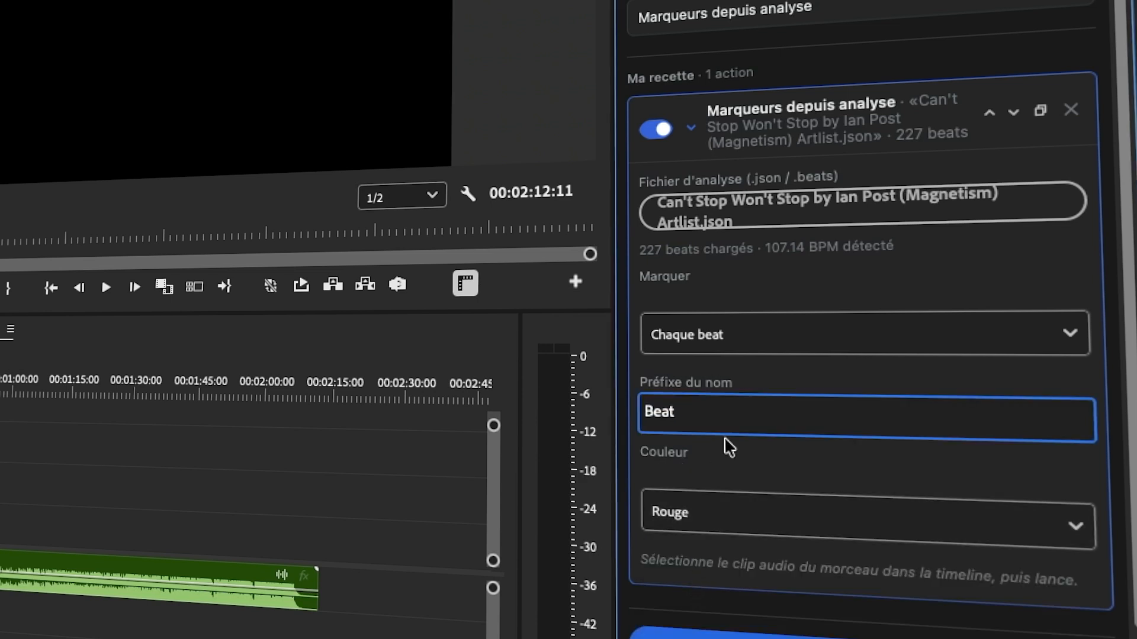
{"action": "left_click", "coordinate": [797, 344]}
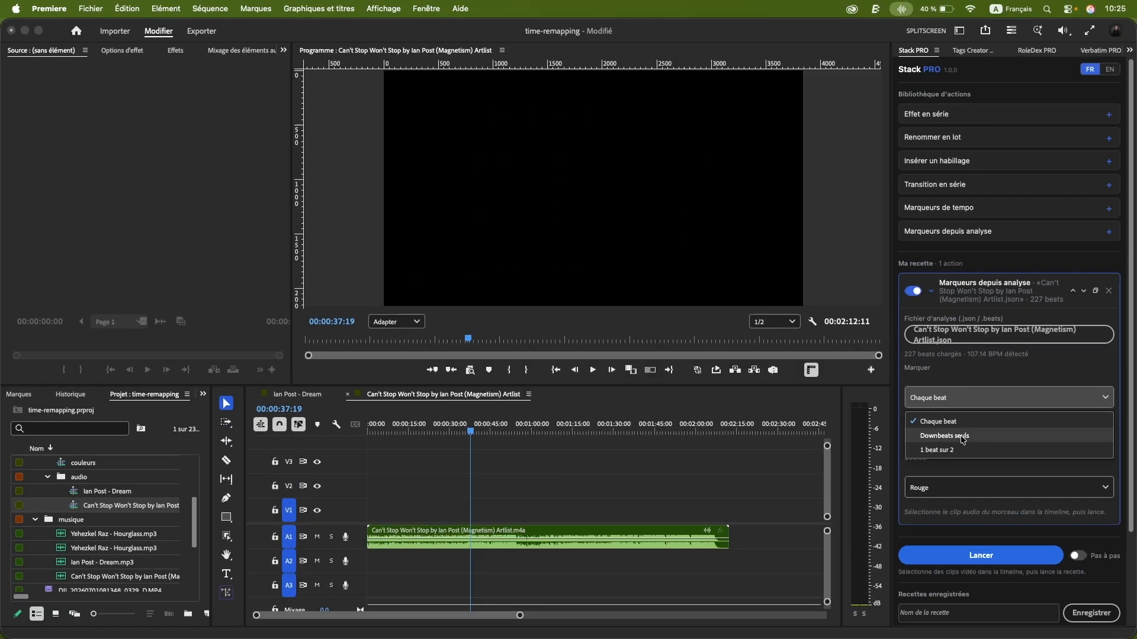
{"action": "left_click", "coordinate": [963, 439]}
Return the playhead to the sequence start, select the music clip on A1 and run the recipe to place the downbeat markers.
{"action": "left_click_drag", "start_coordinate": [473, 436], "coordinate": [359, 438]}
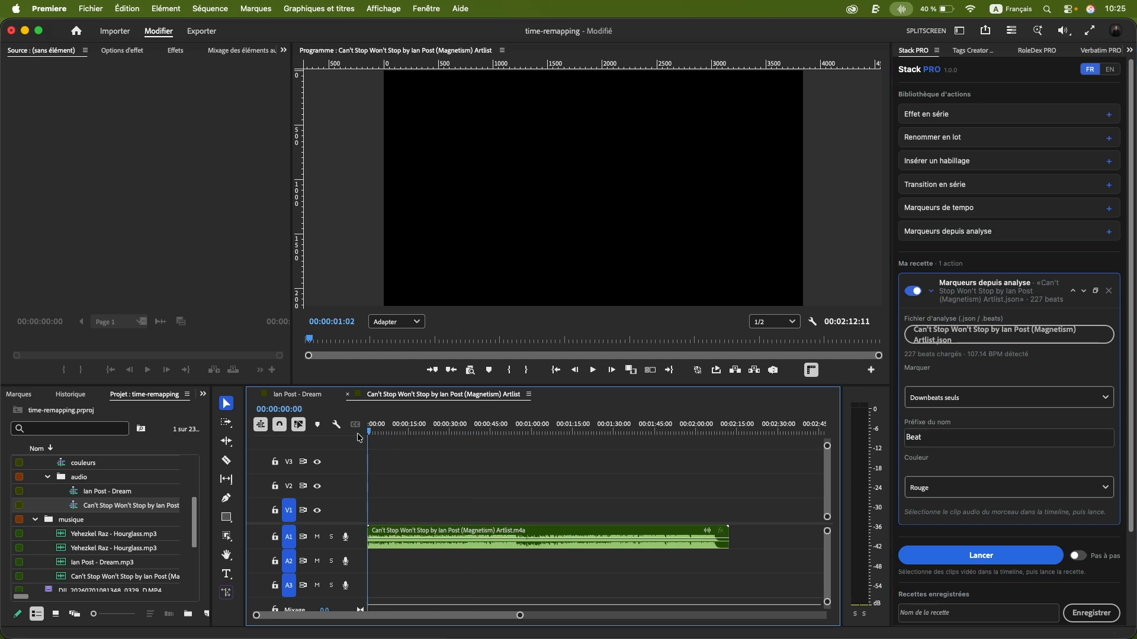
{"action": "left_click", "coordinate": [974, 556]}
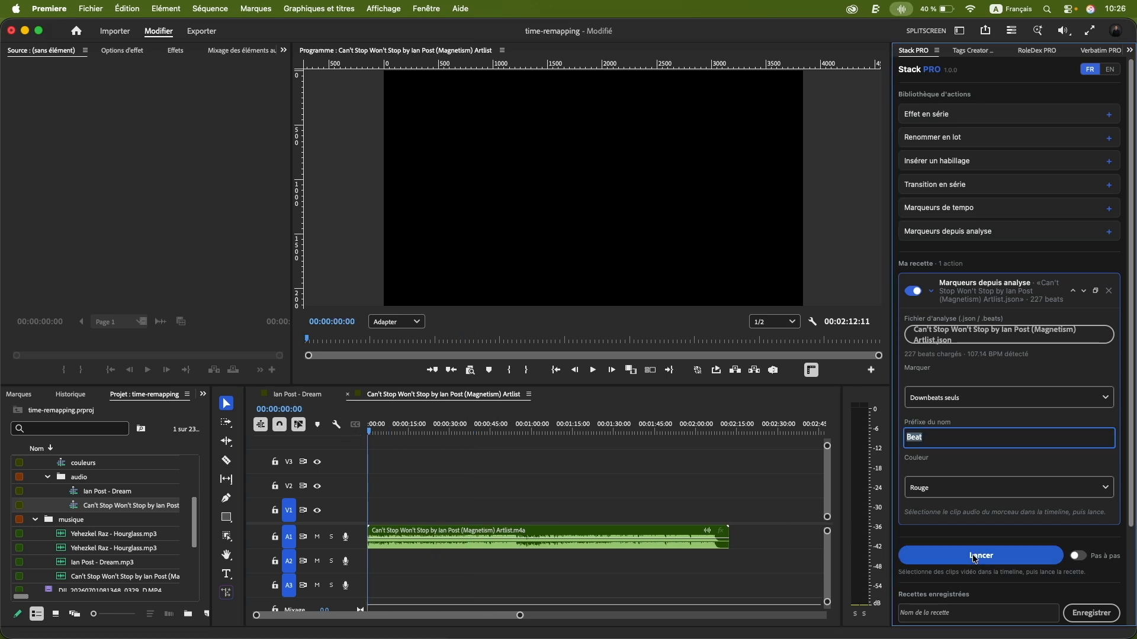
{"action": "left_click", "coordinate": [495, 531]}
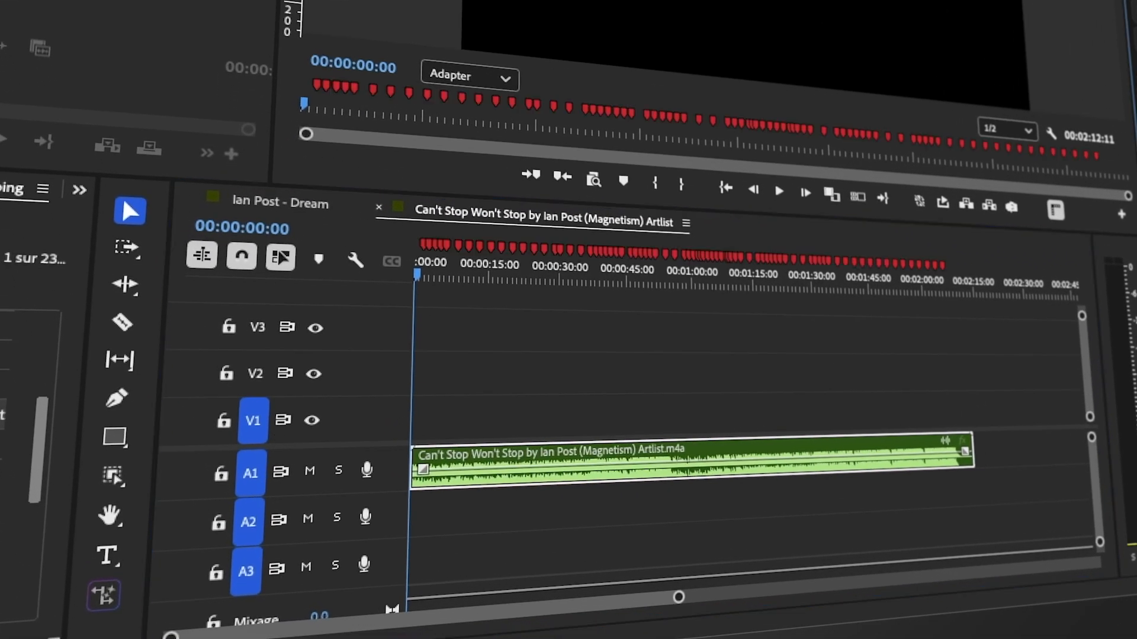
Play the opening of the Can't Stop Won't Stop sequence to check the downbeat markers against the music.
{"action": "scroll", "coordinate": [517, 359], "scroll_direction": "up", "scroll_amount": 5}
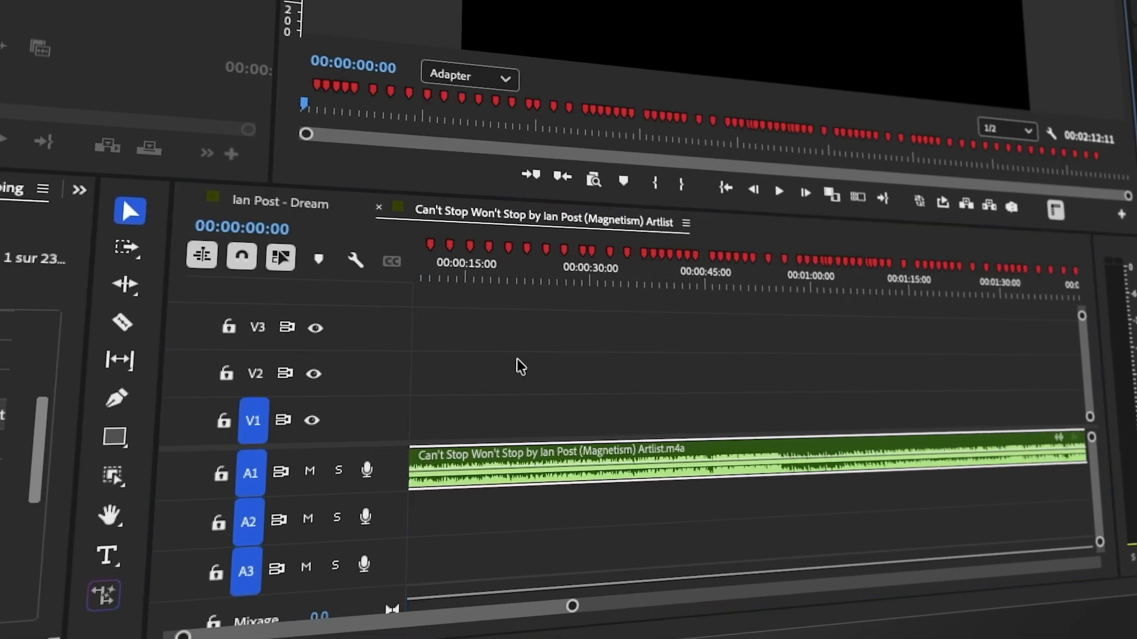
{"action": "scroll", "coordinate": [517, 363], "scroll_direction": "left", "scroll_amount": 2}
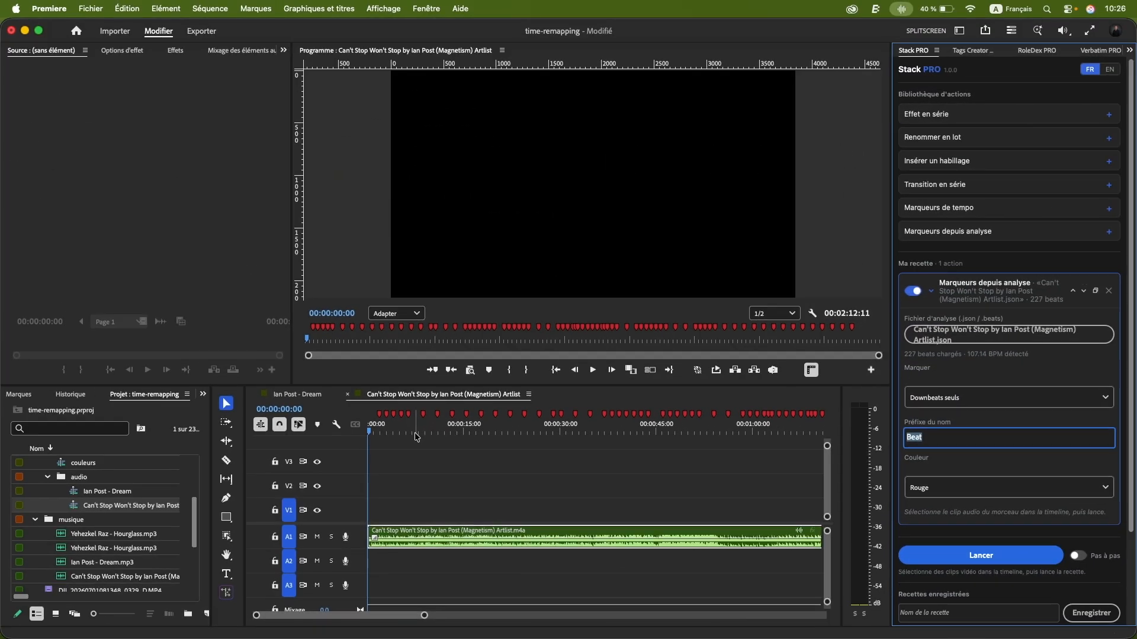
{"action": "left_click", "coordinate": [373, 433]}
{"action": "key", "text": "space"}
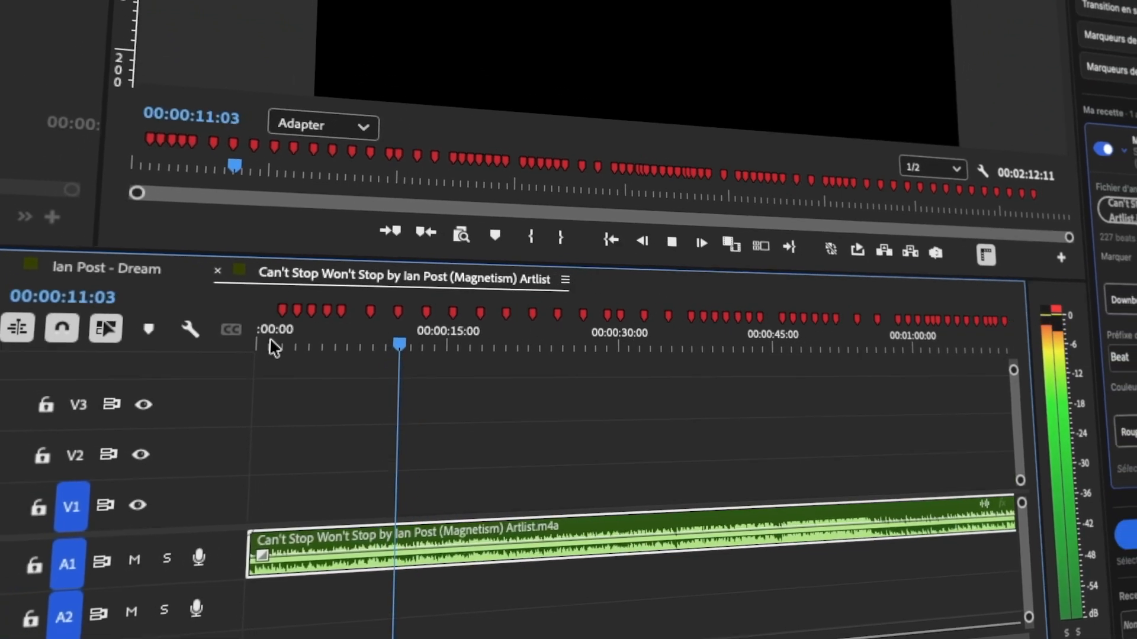
{"action": "key", "text": "space"}
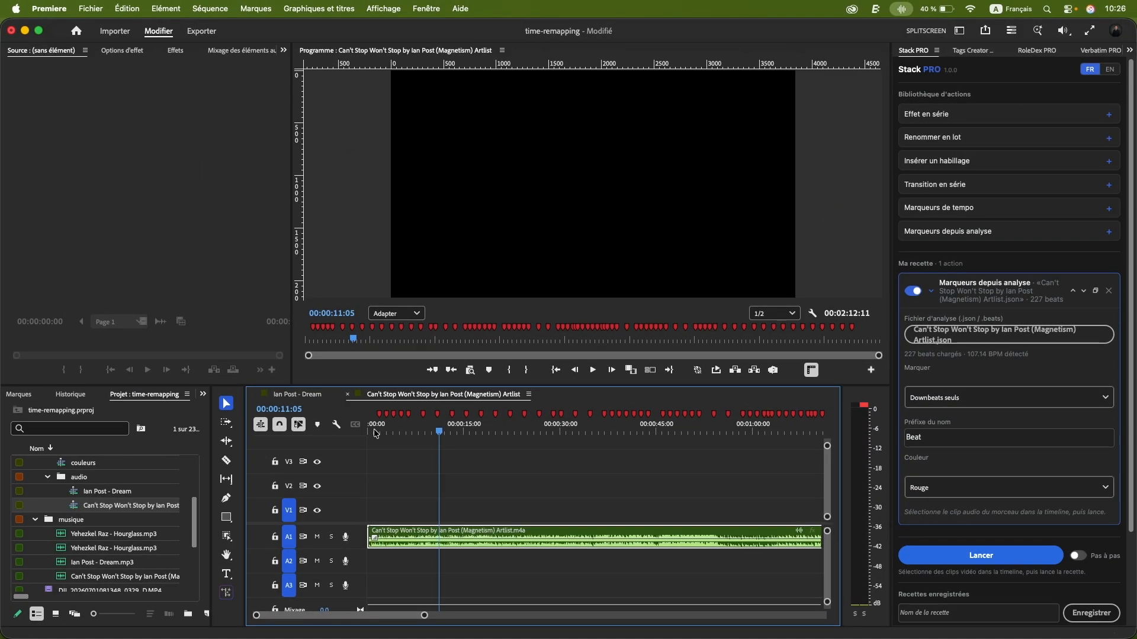
Move the playhead to 00:00:31:16 and play that passage to check its markers against the music.
{"action": "left_click_drag", "start_coordinate": [439, 434], "coordinate": [566, 434]}
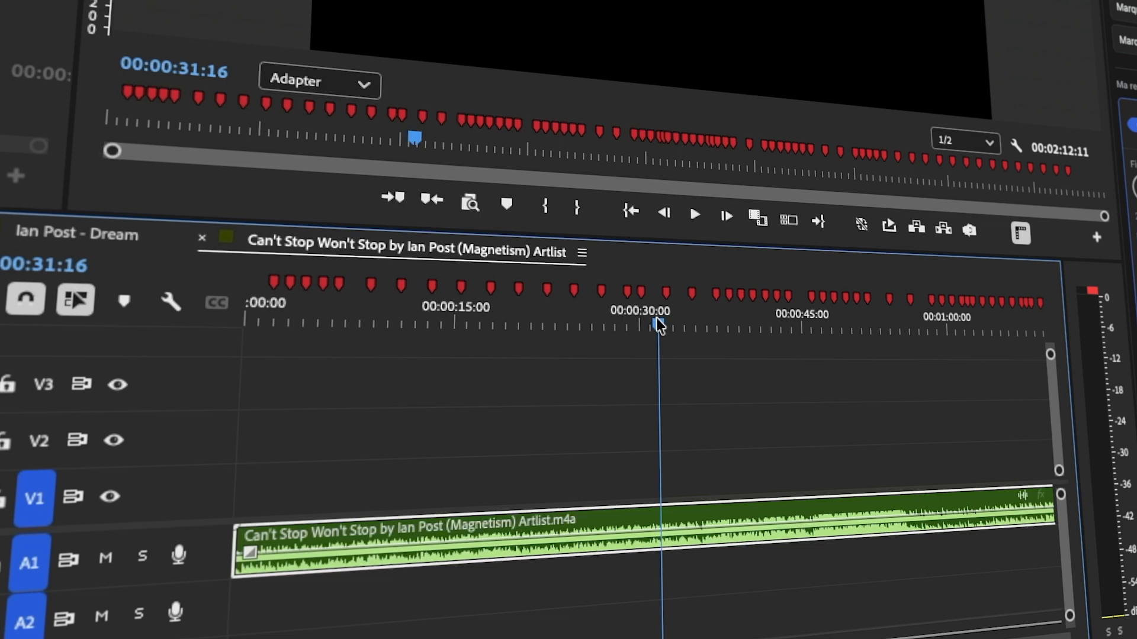
{"action": "key", "text": "space"}
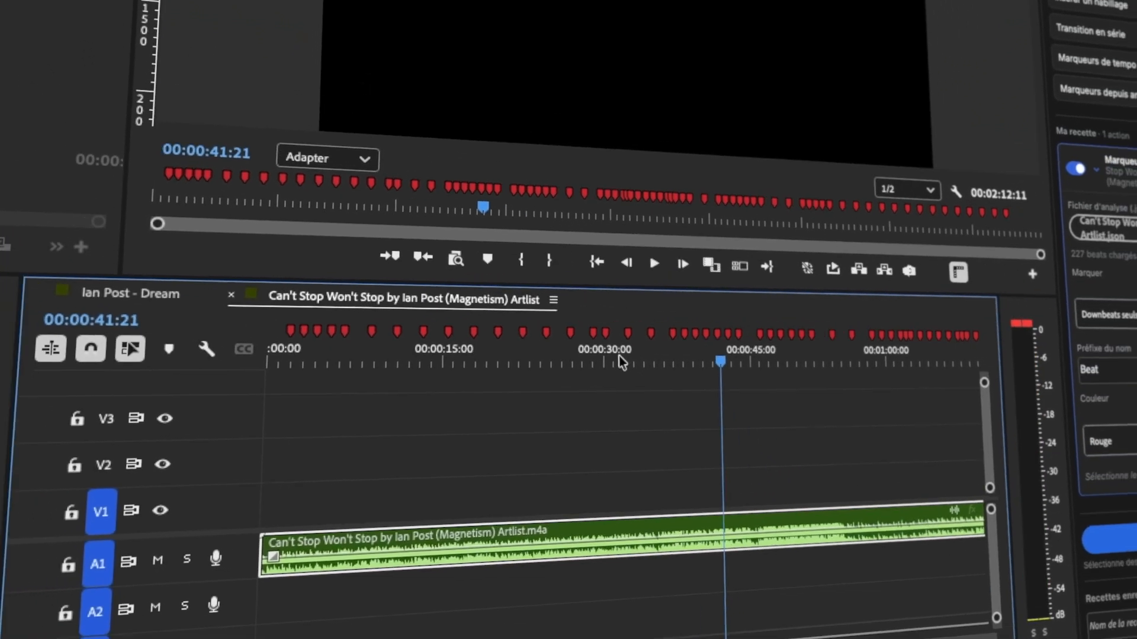
{"action": "key", "text": "space"}
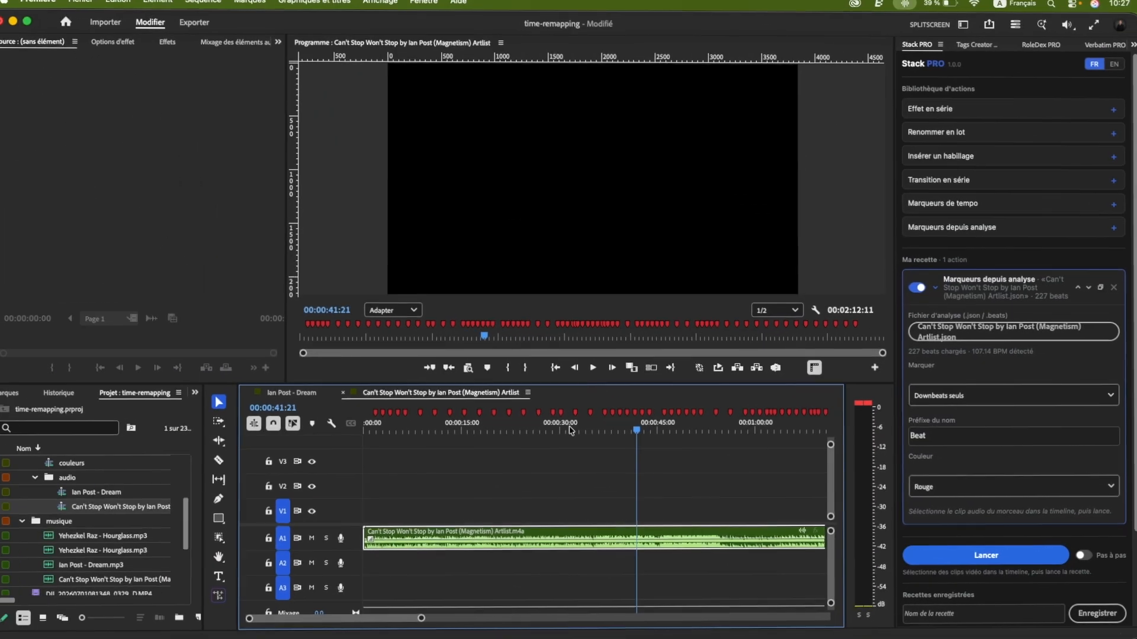
Open the marker at 00:00:40:09, examine its name and comment details, and close it without changes.
{"action": "double_click", "coordinate": [627, 414]}
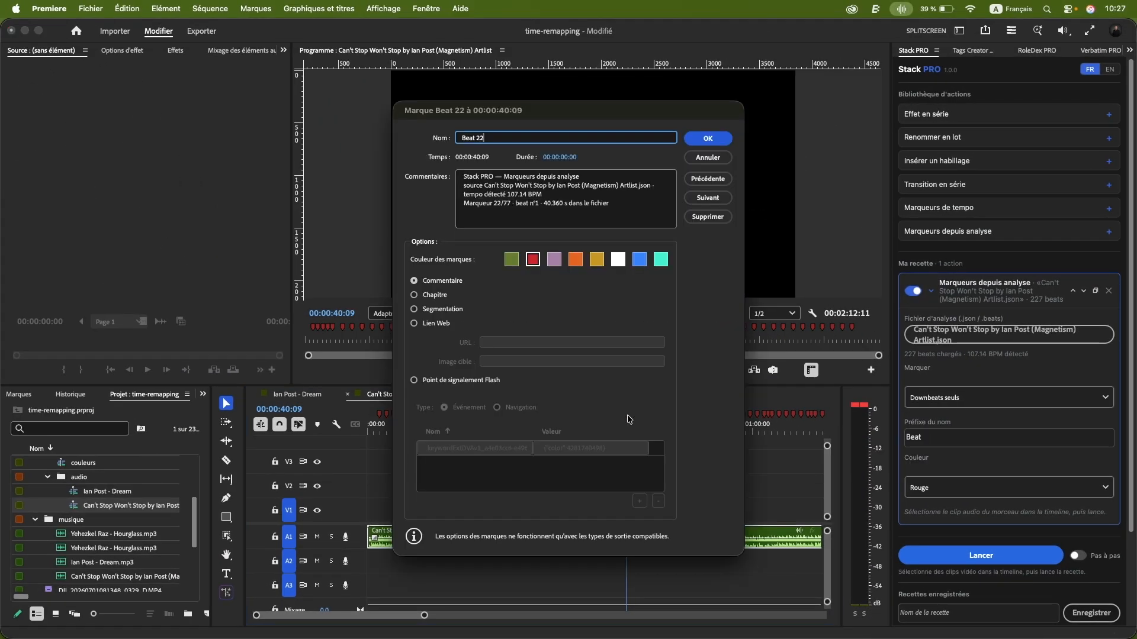
{"action": "mouse_move", "coordinate": [589, 115]}
{"action": "left_mouse_down"}
{"action": "mouse_move", "coordinate": [496, 118]}
{"action": "mouse_move", "coordinate": [367, 163]}
{"action": "left_mouse_up"}
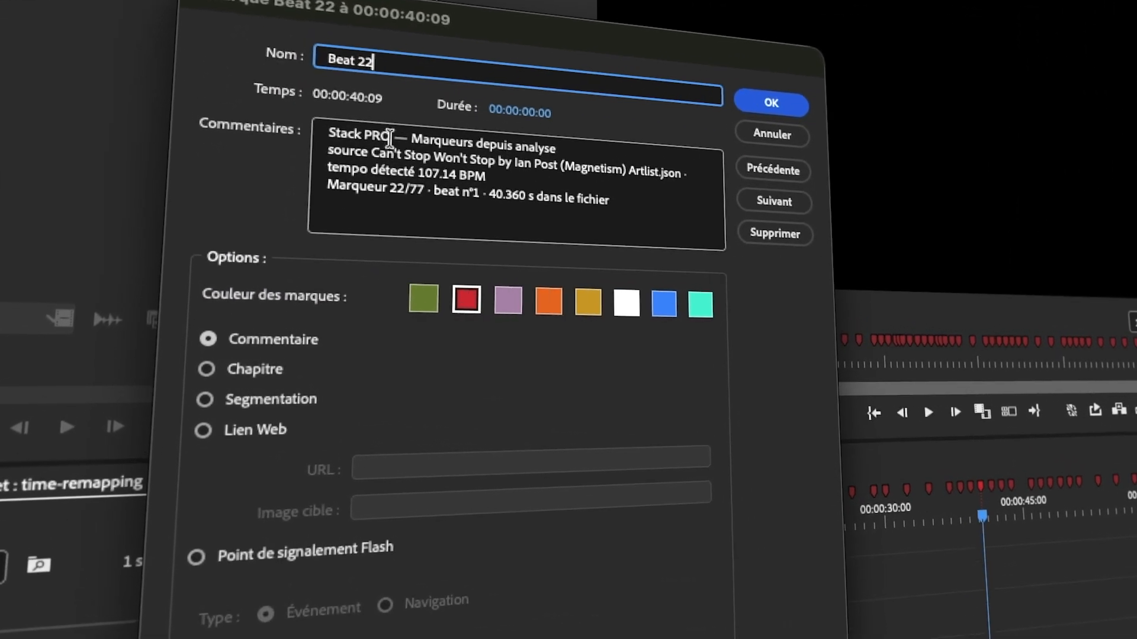
{"action": "left_click_drag", "start_coordinate": [330, 148], "coordinate": [533, 160]}
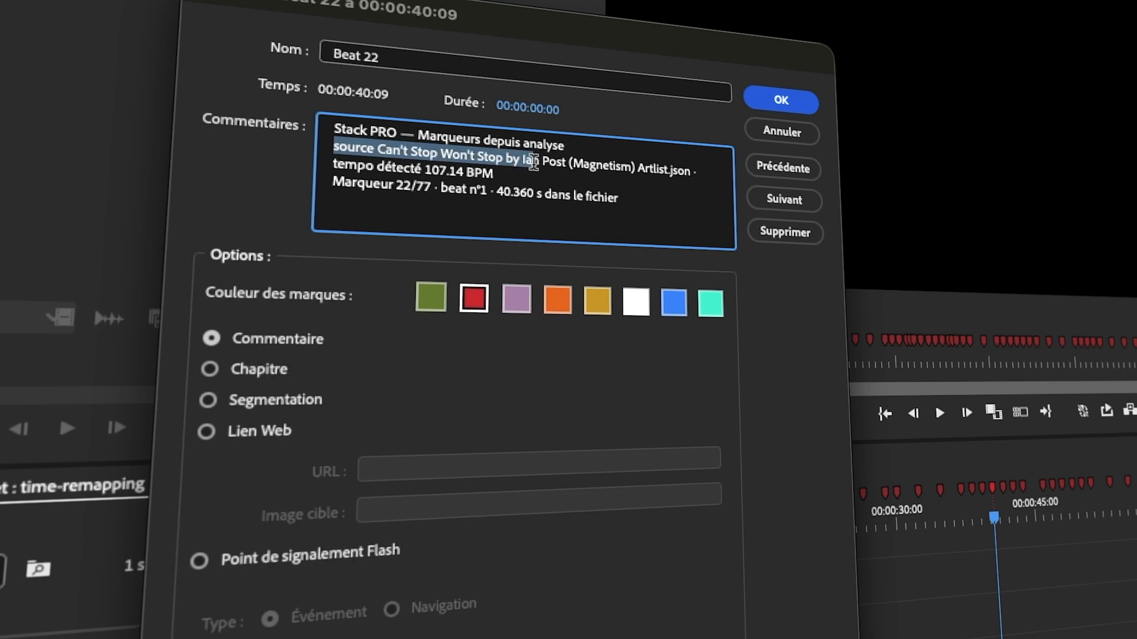
{"action": "left_click_drag", "start_coordinate": [334, 166], "coordinate": [477, 170]}
{"action": "left_click_drag", "start_coordinate": [339, 186], "coordinate": [400, 187]}
{"action": "left_click", "coordinate": [402, 189]}
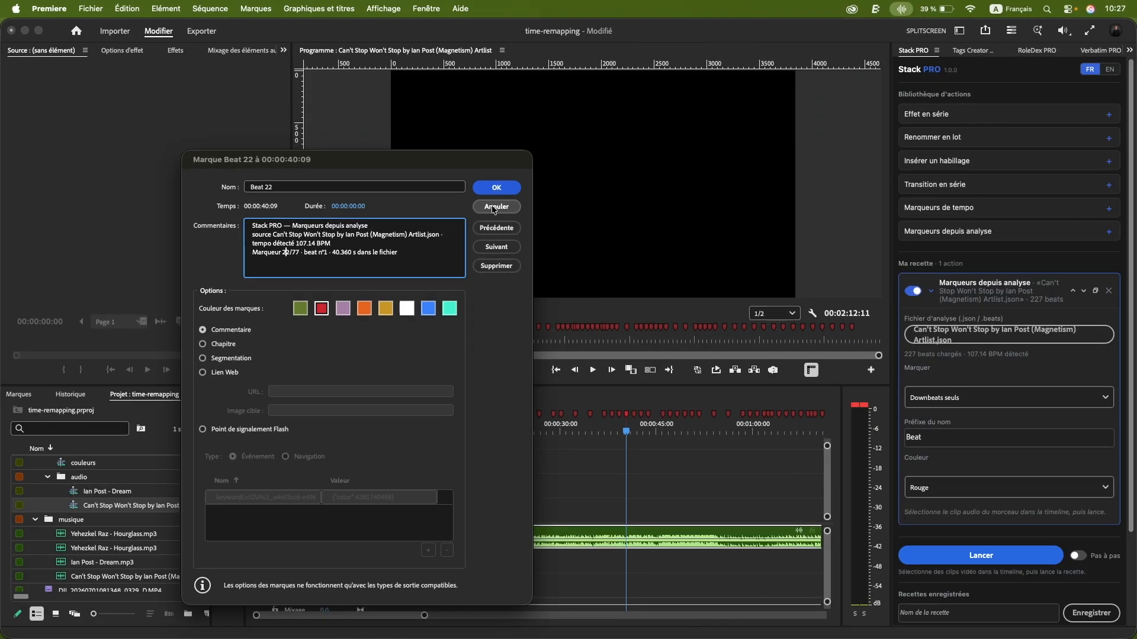
{"action": "left_click", "coordinate": [496, 207]}
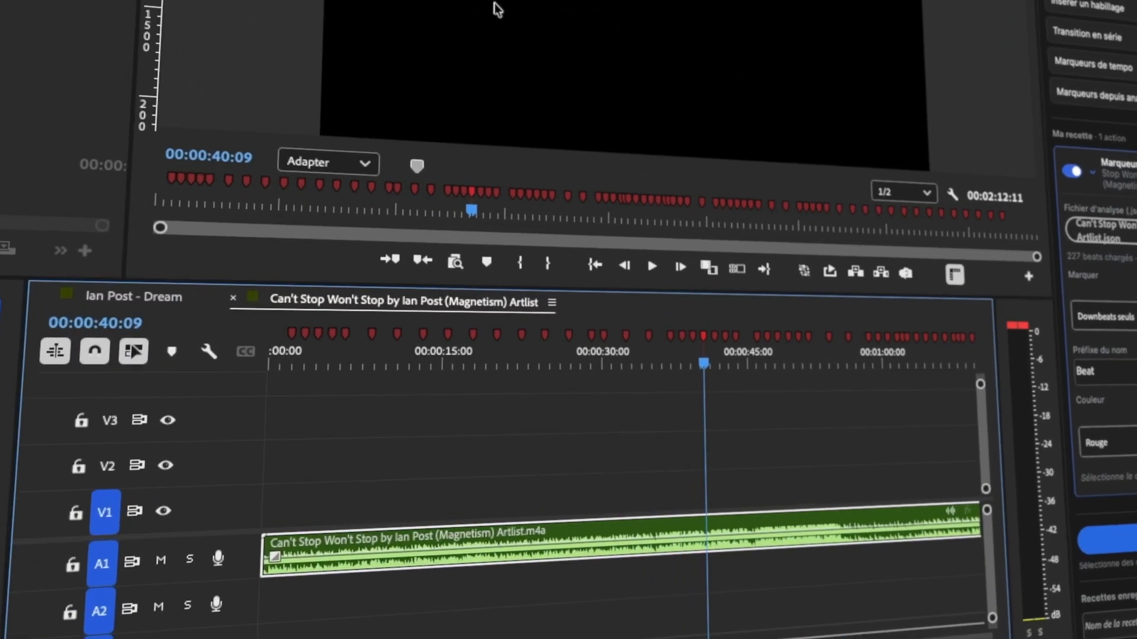